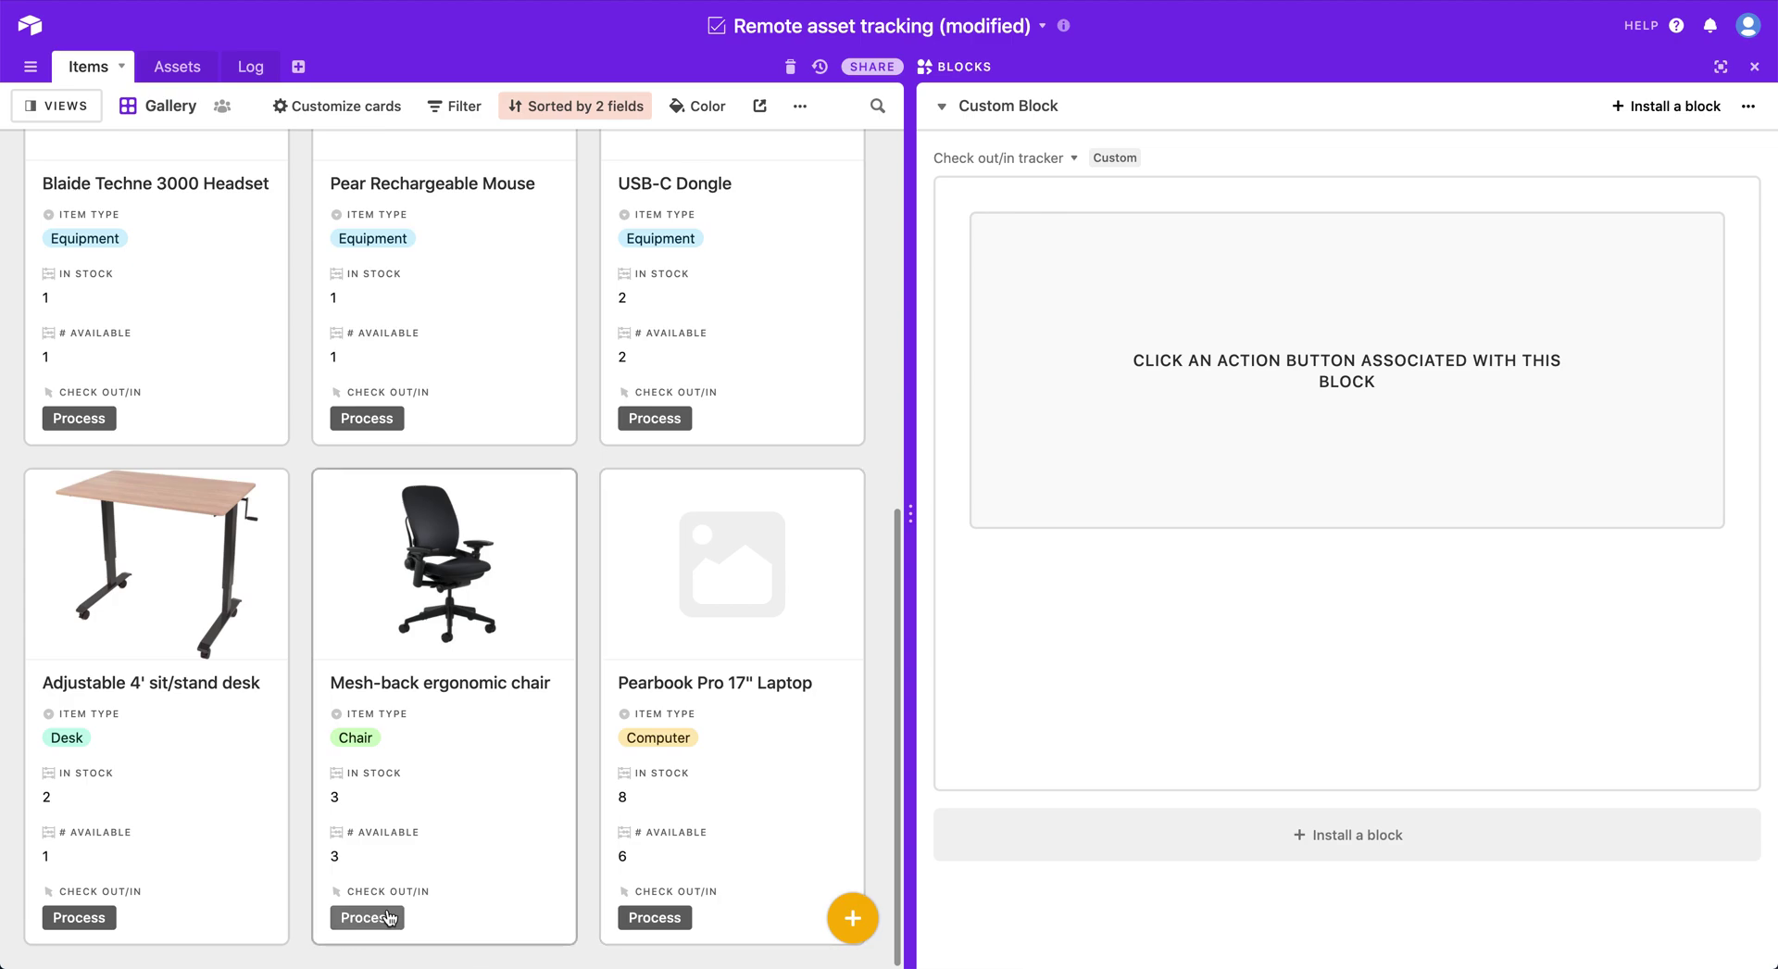
Load the Mesh-back ergonomic chair into the tracker and list its units F1689, New Chair, F1688.
click(375, 922)
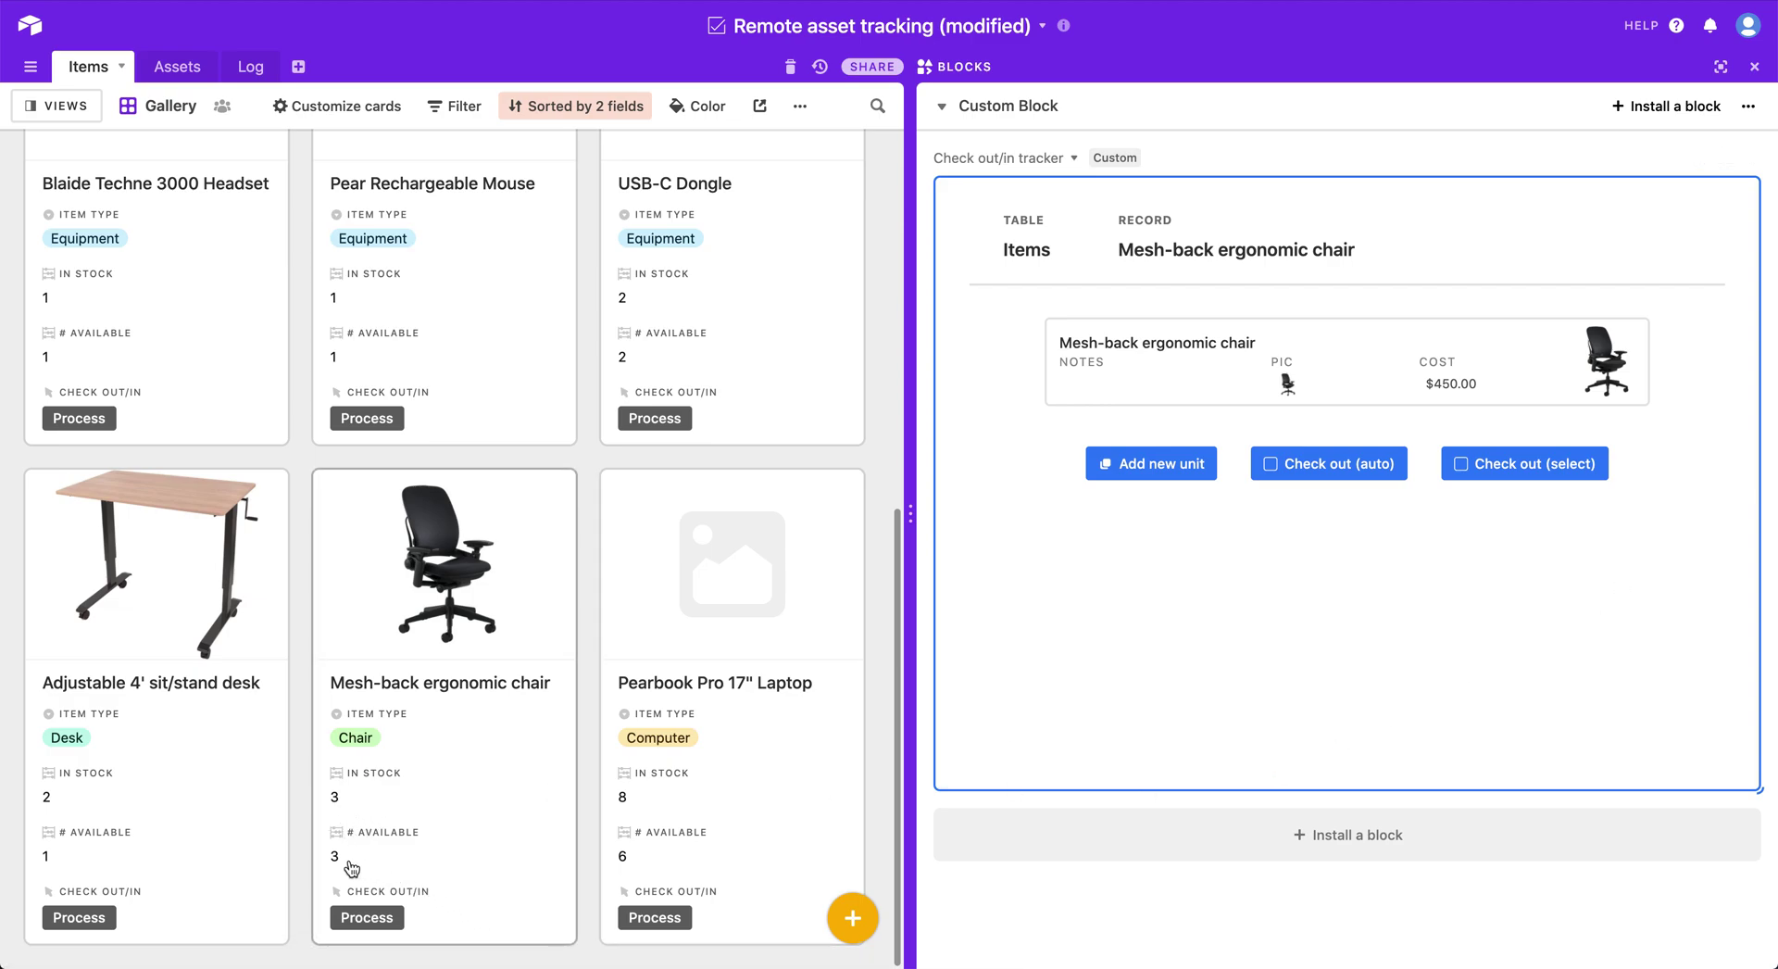
click(1501, 476)
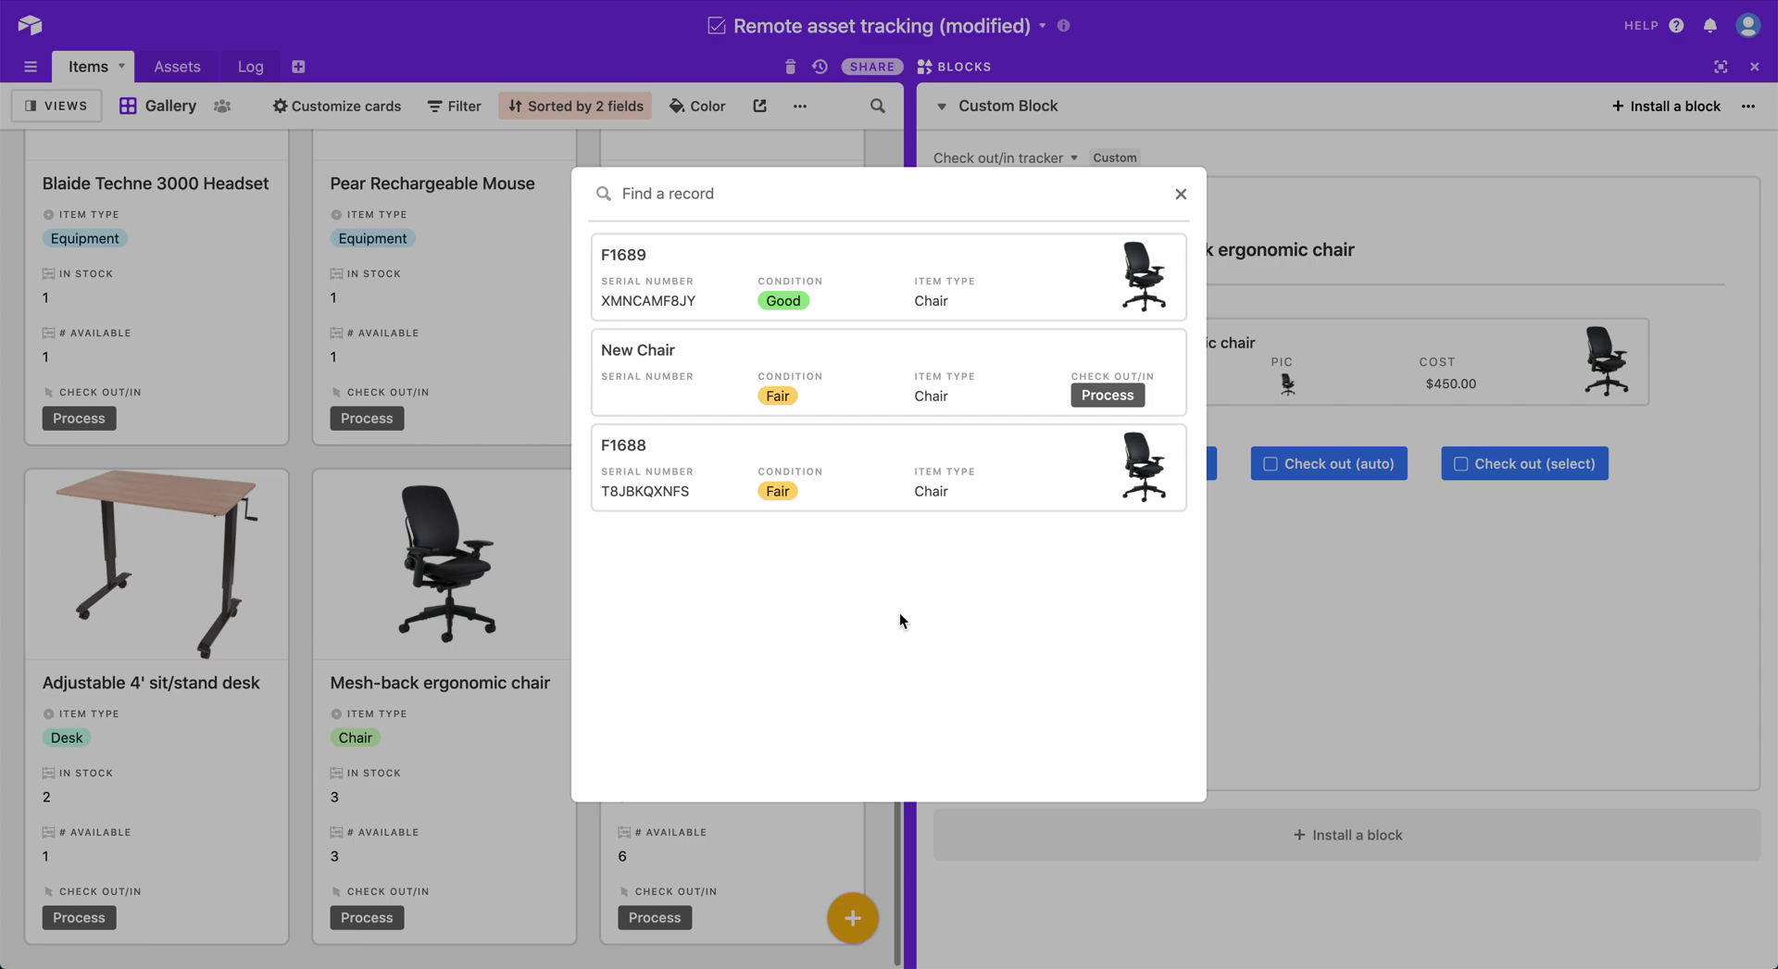
click(1180, 193)
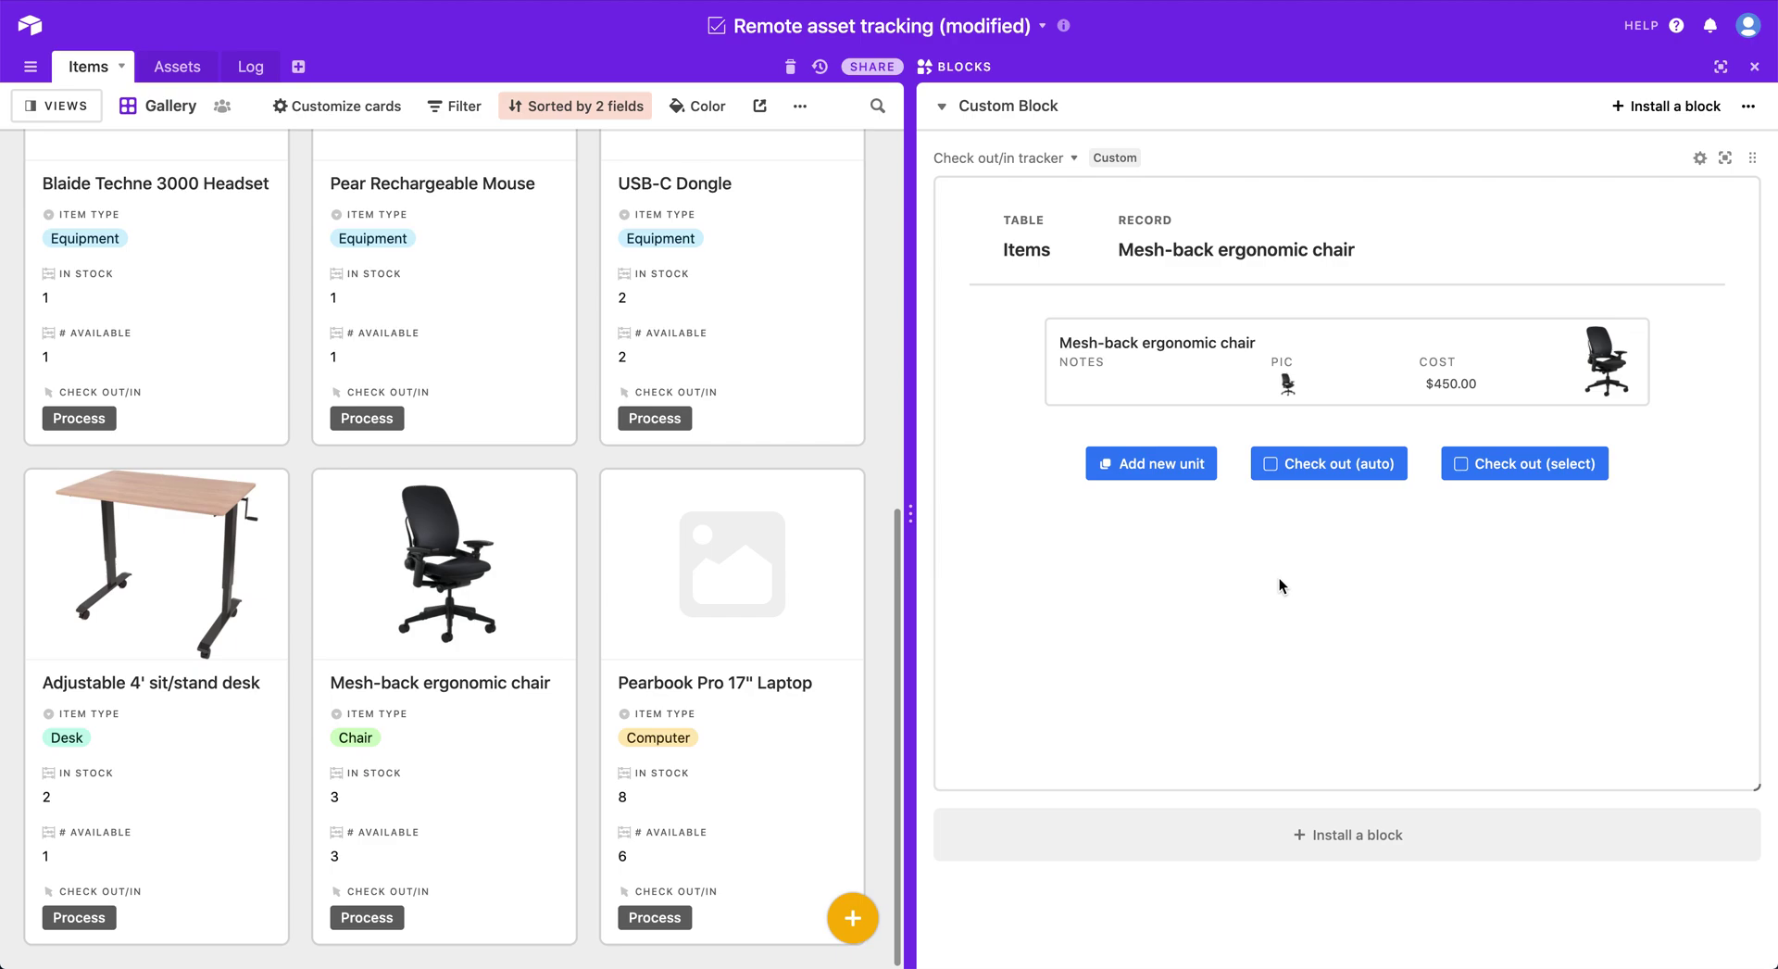
click(1306, 466)
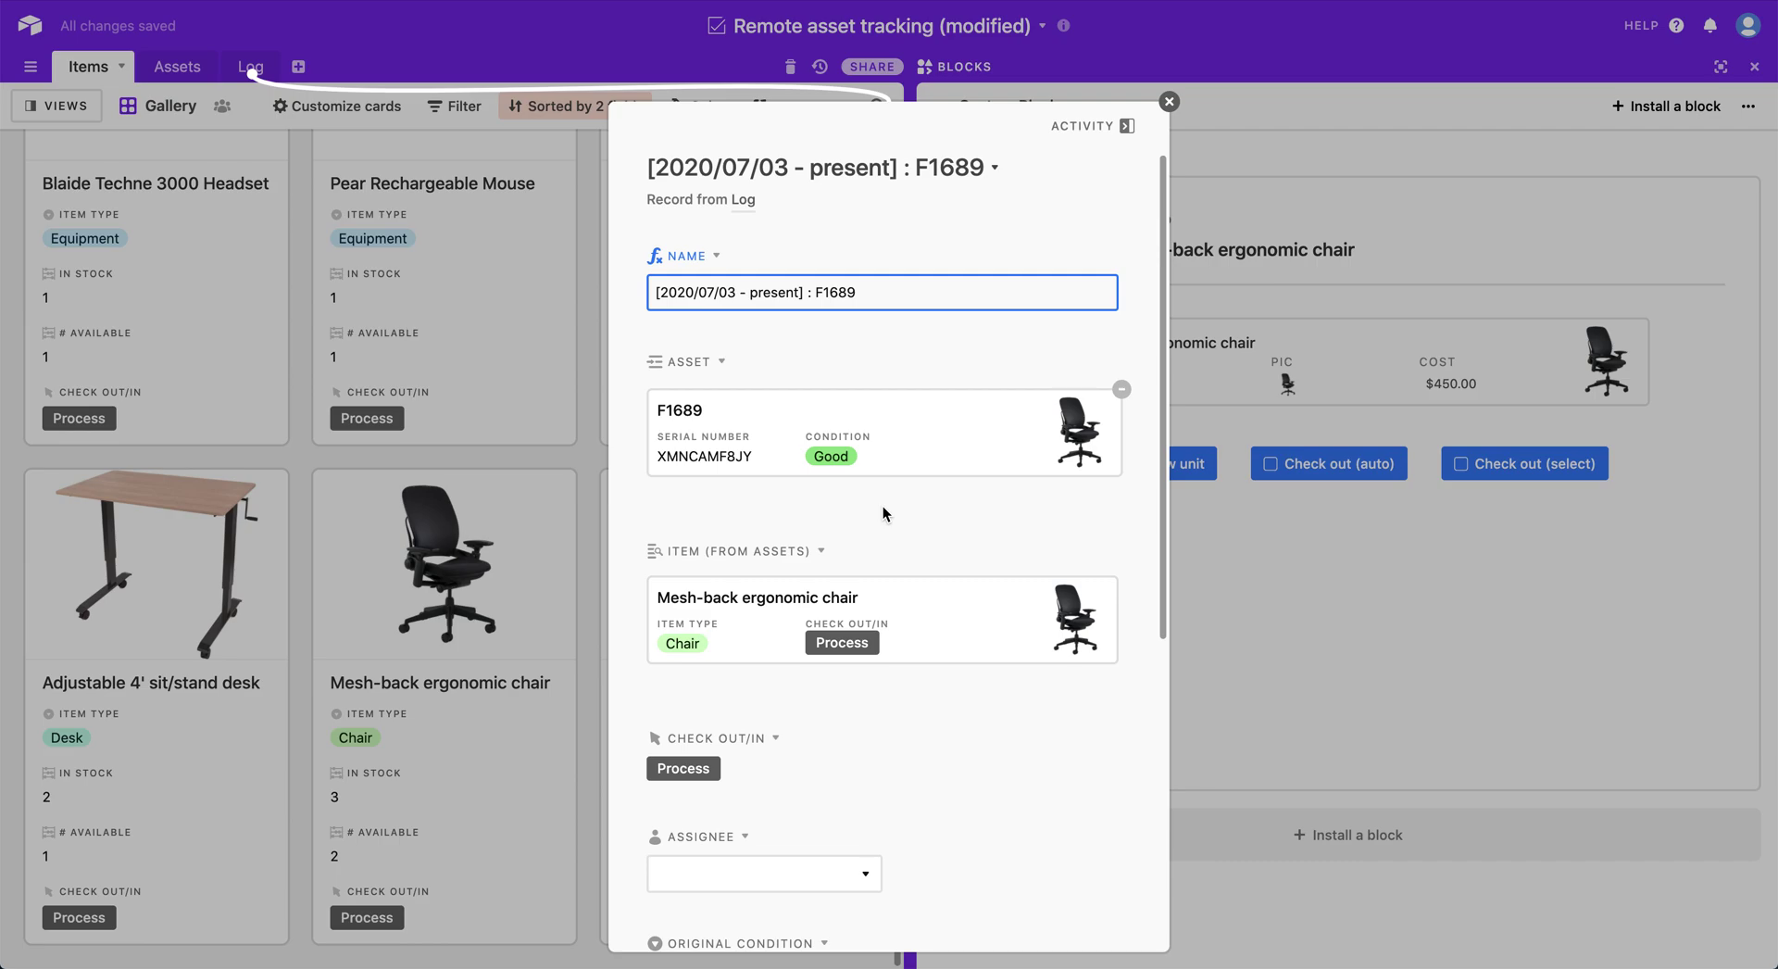
Review the new F1689 Log record, reserved 7/3/2020 in Good condition, then close it.
scroll(881, 506, down, 2)
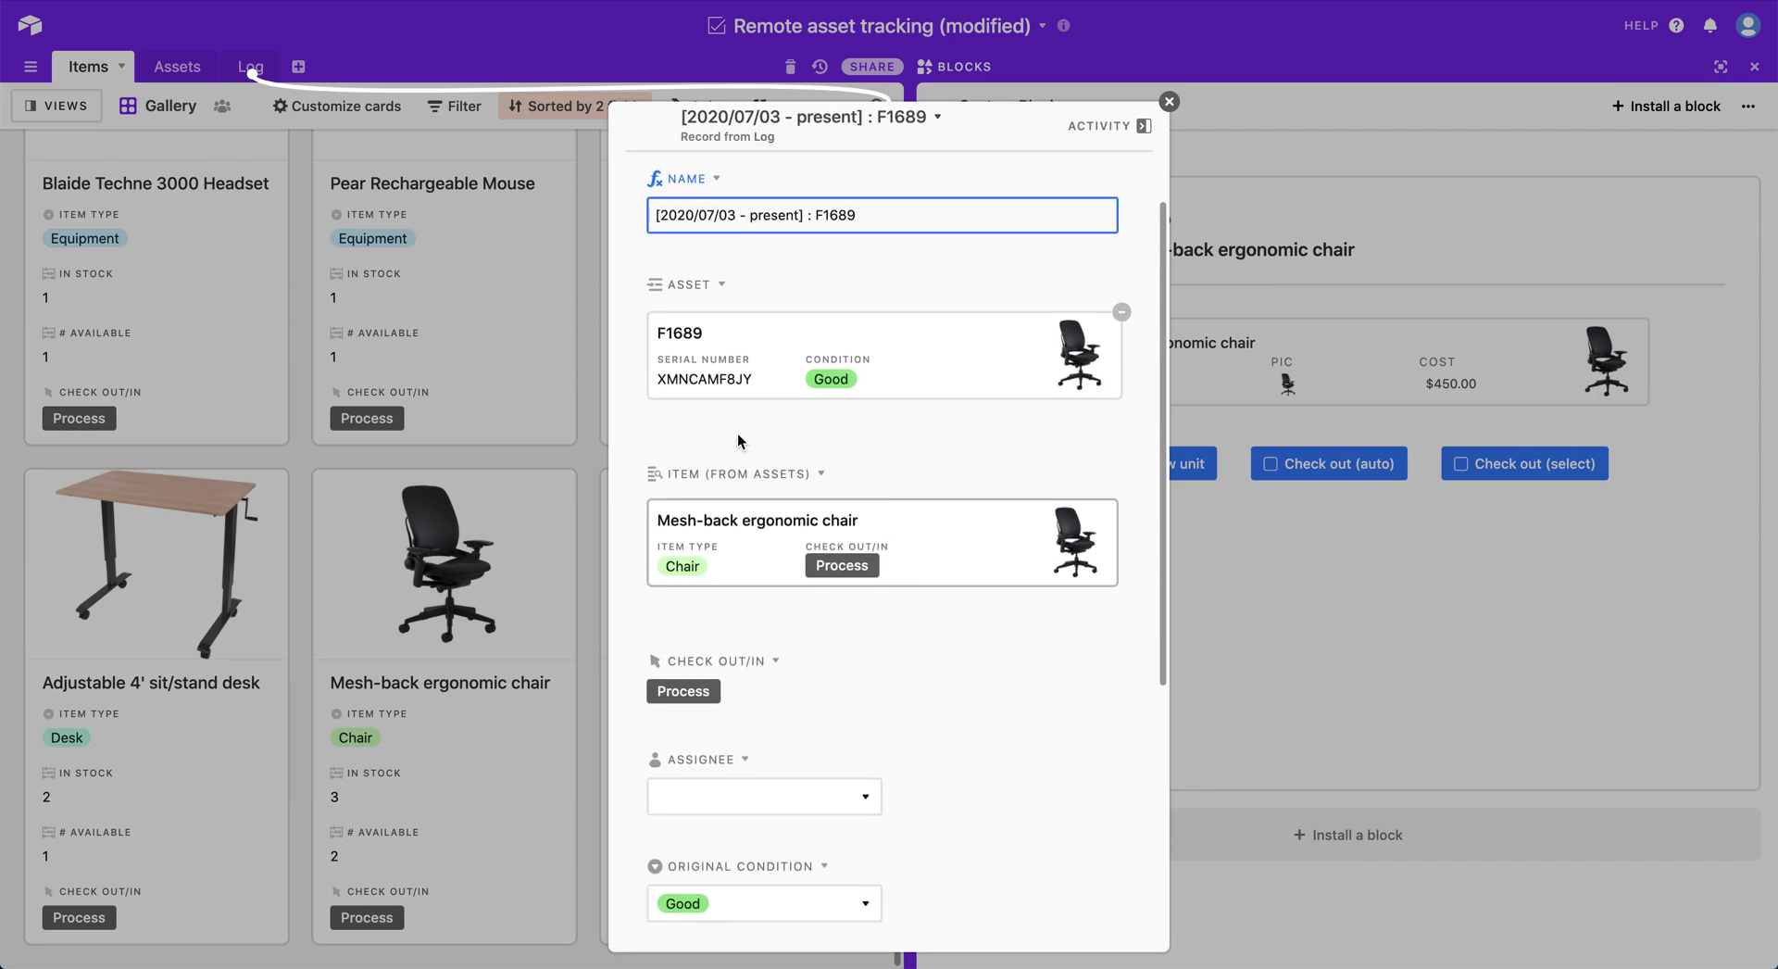
scroll(766, 443, down, 5)
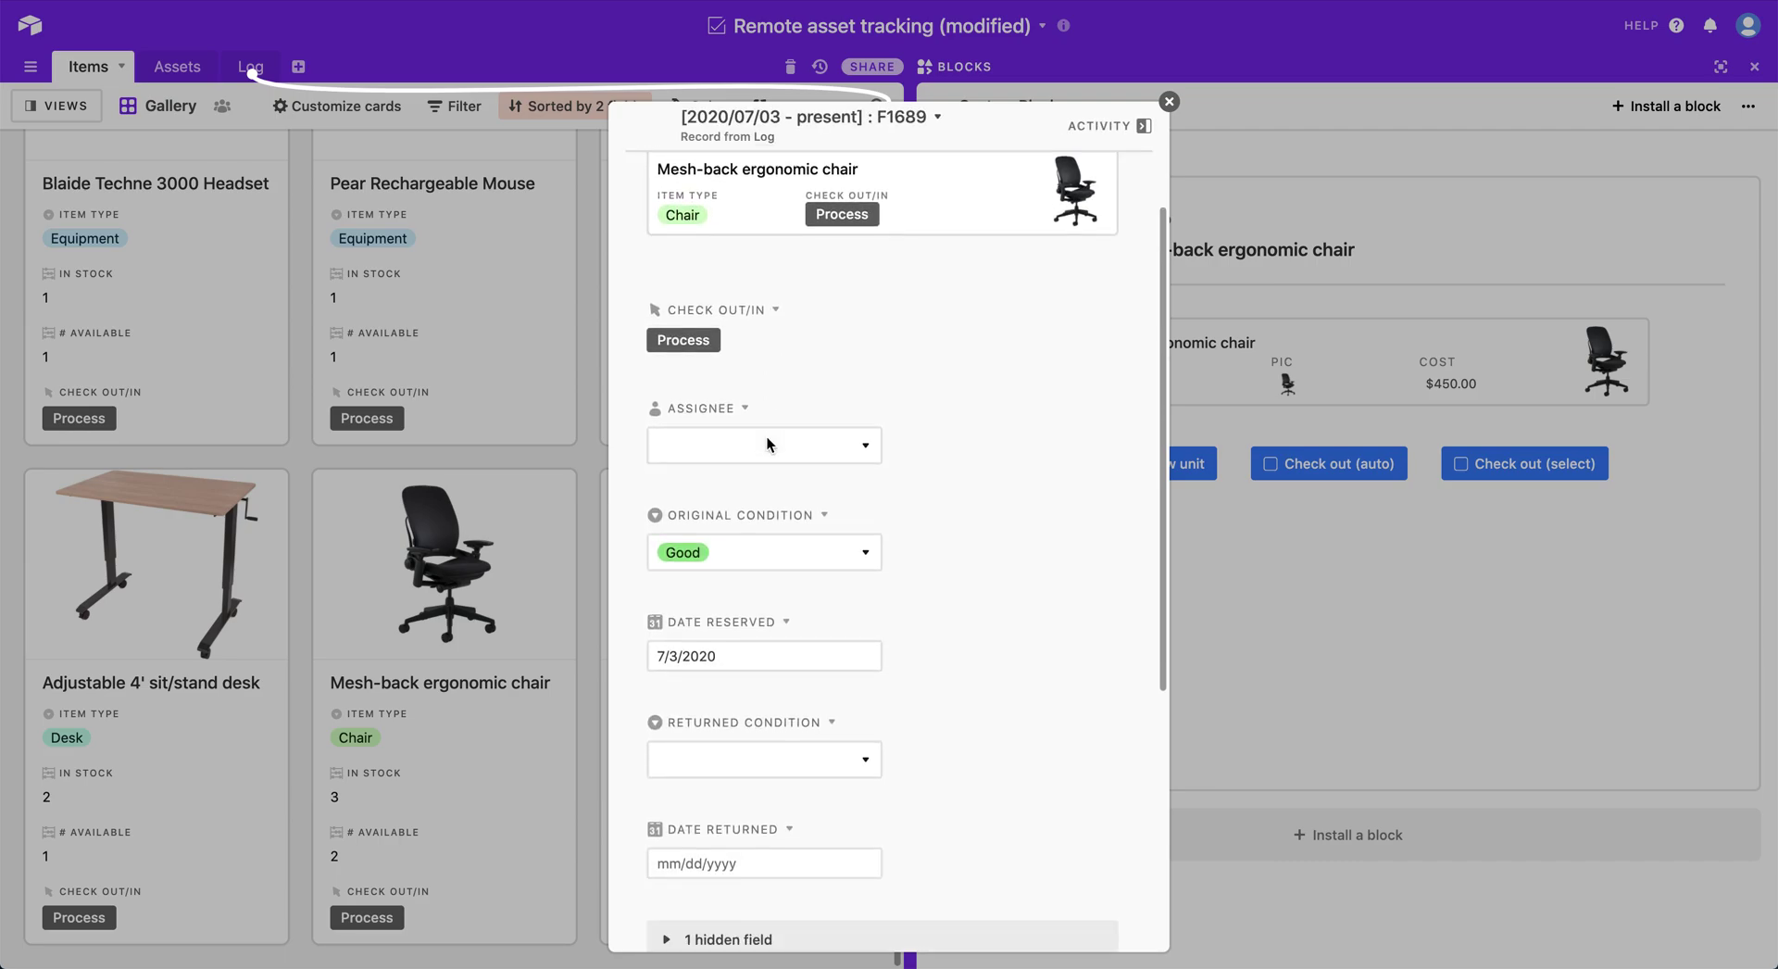
scroll(847, 298, up, 3)
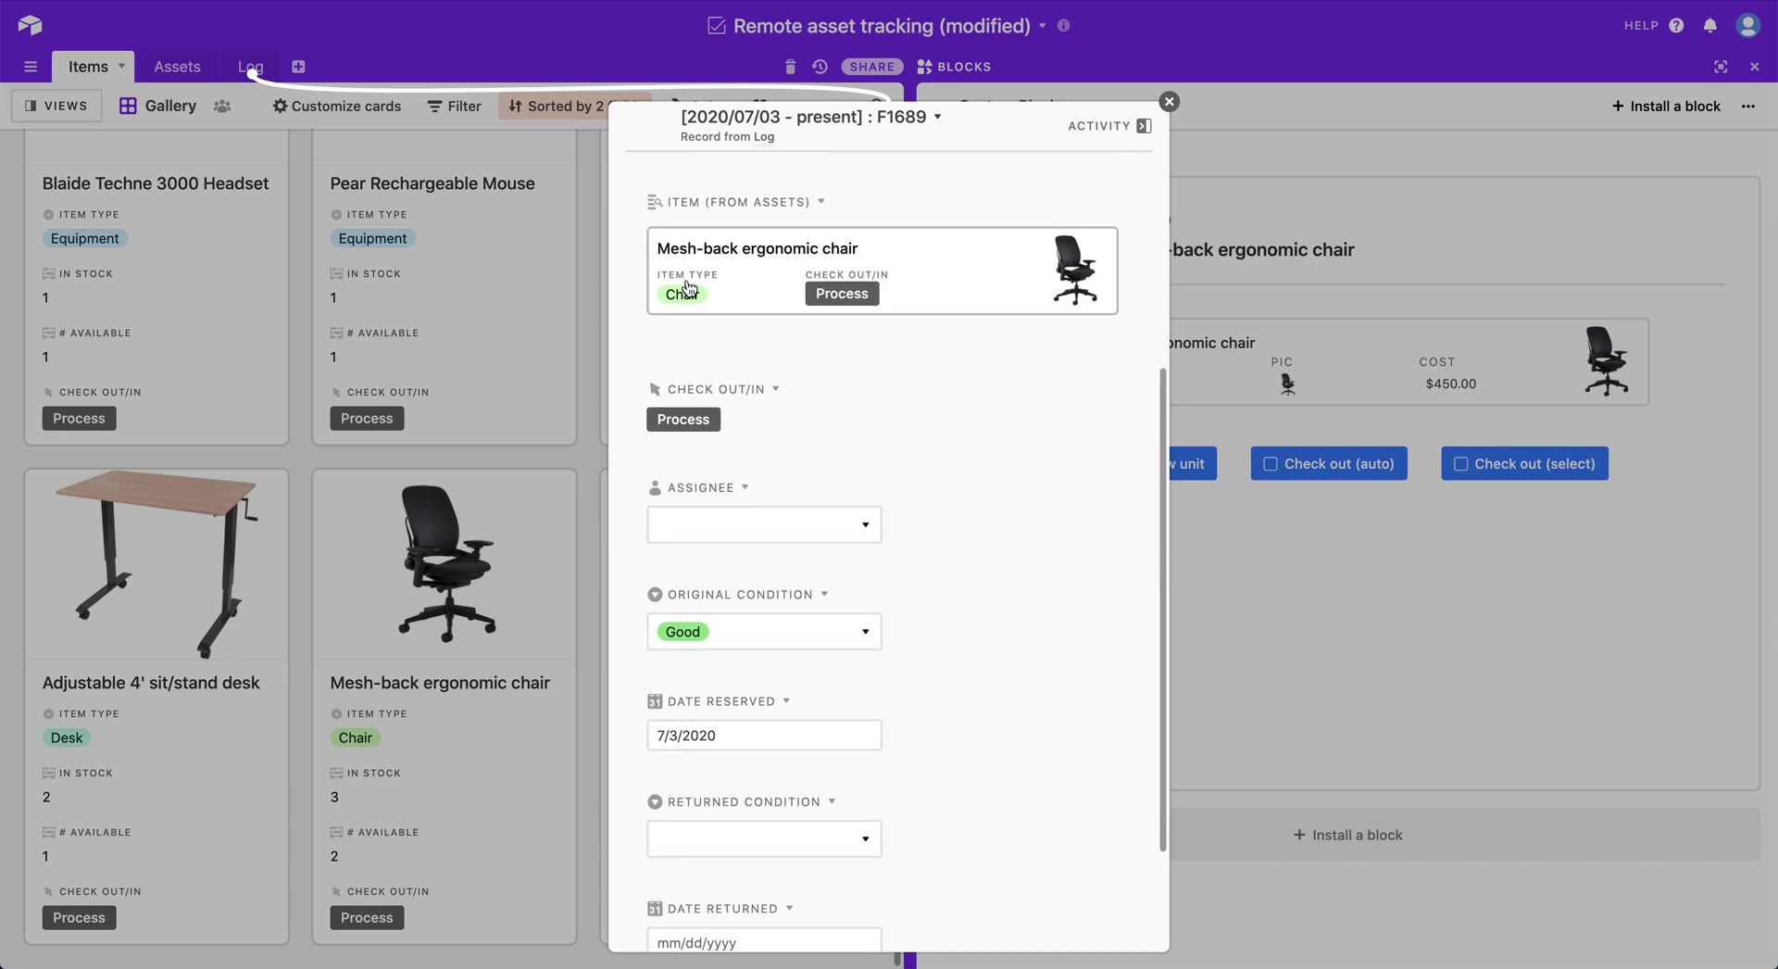
scroll(846, 442, up, 3)
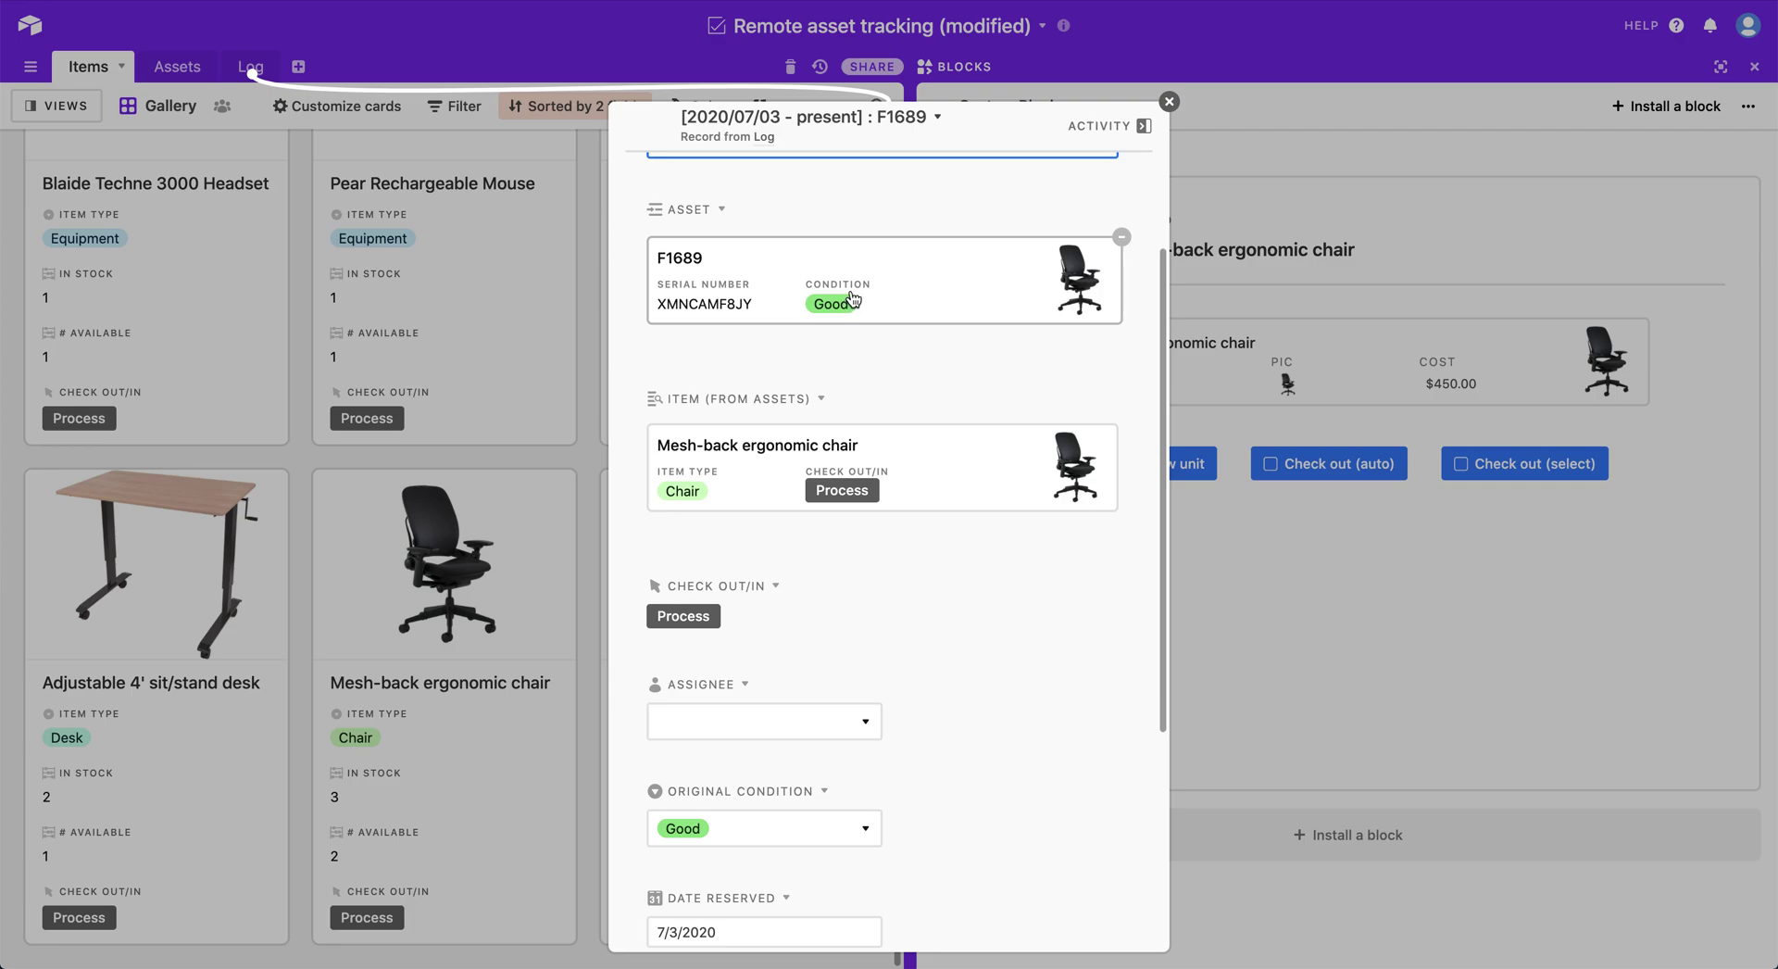
scroll(824, 408, down, 3)
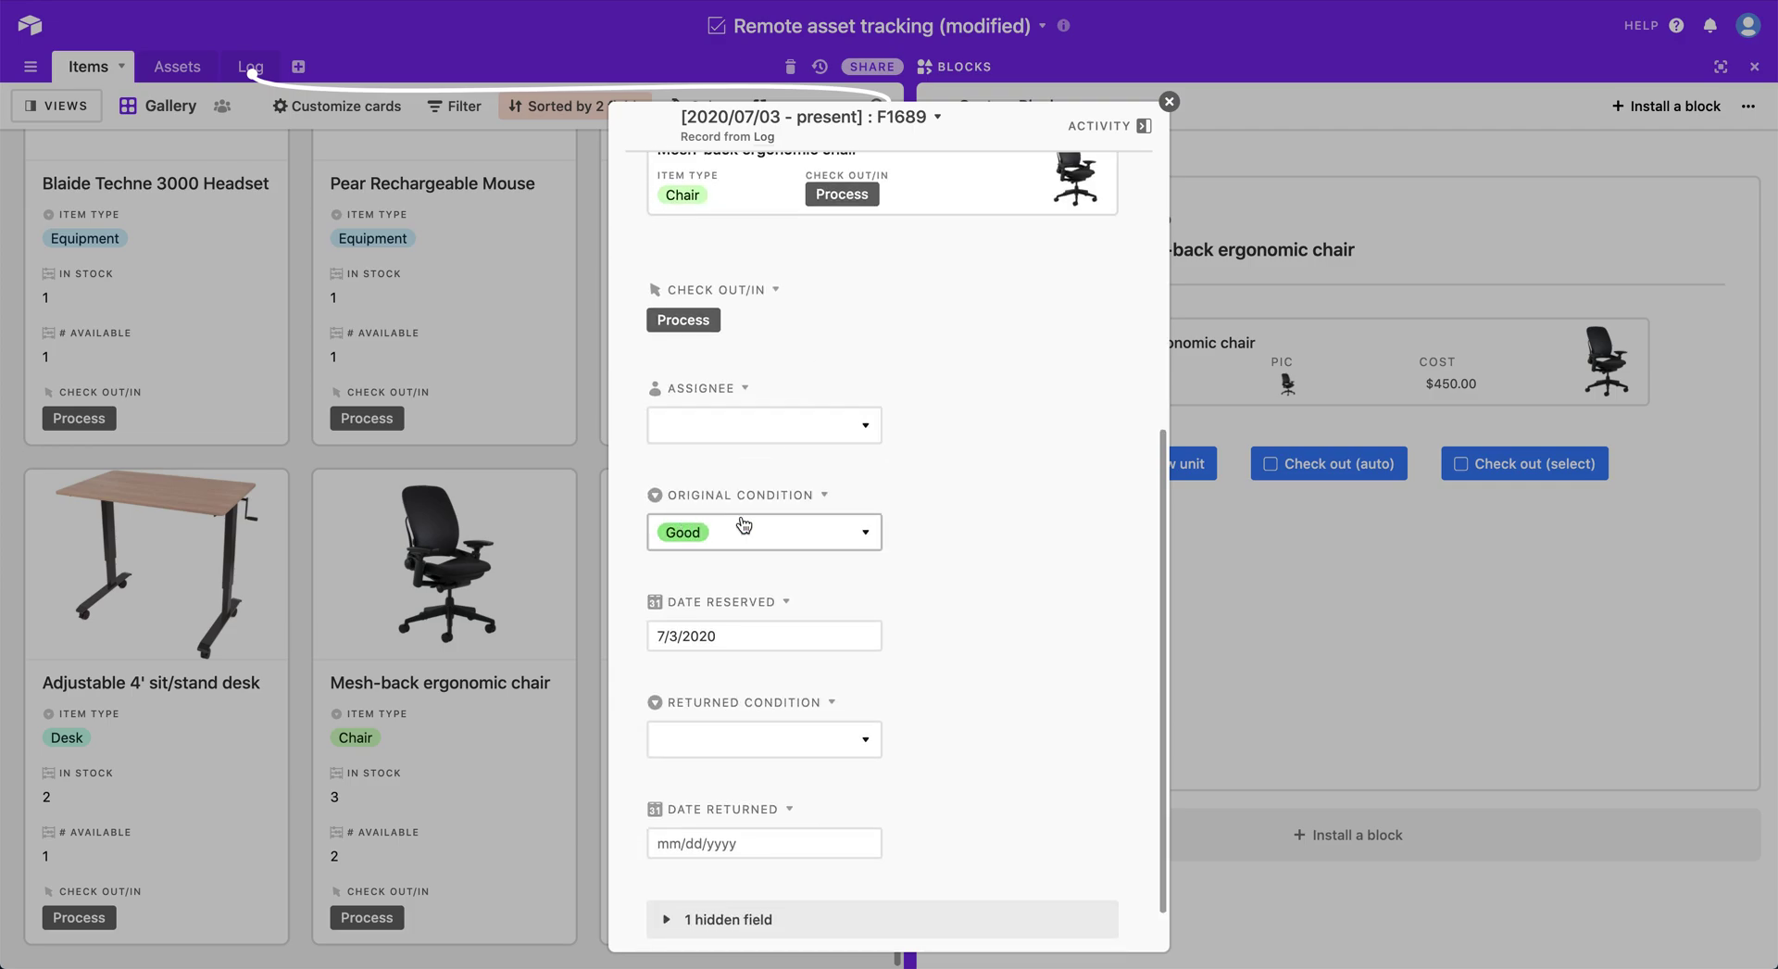
scroll(917, 555, down, 1)
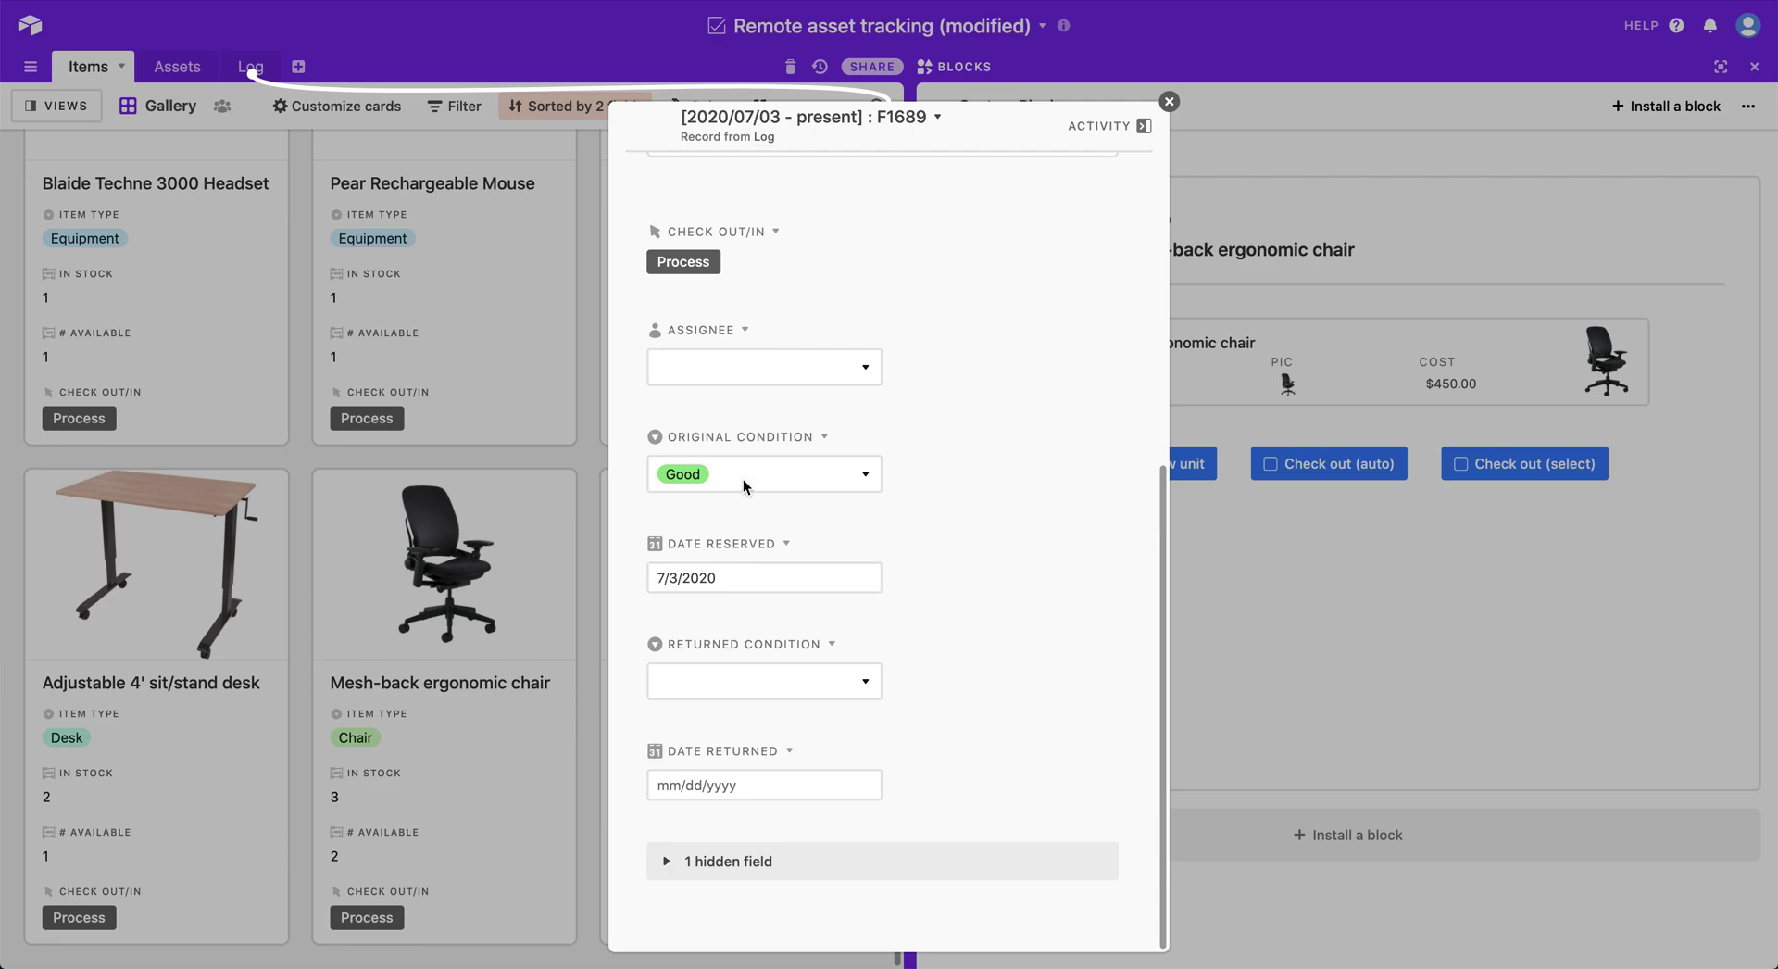
click(1169, 100)
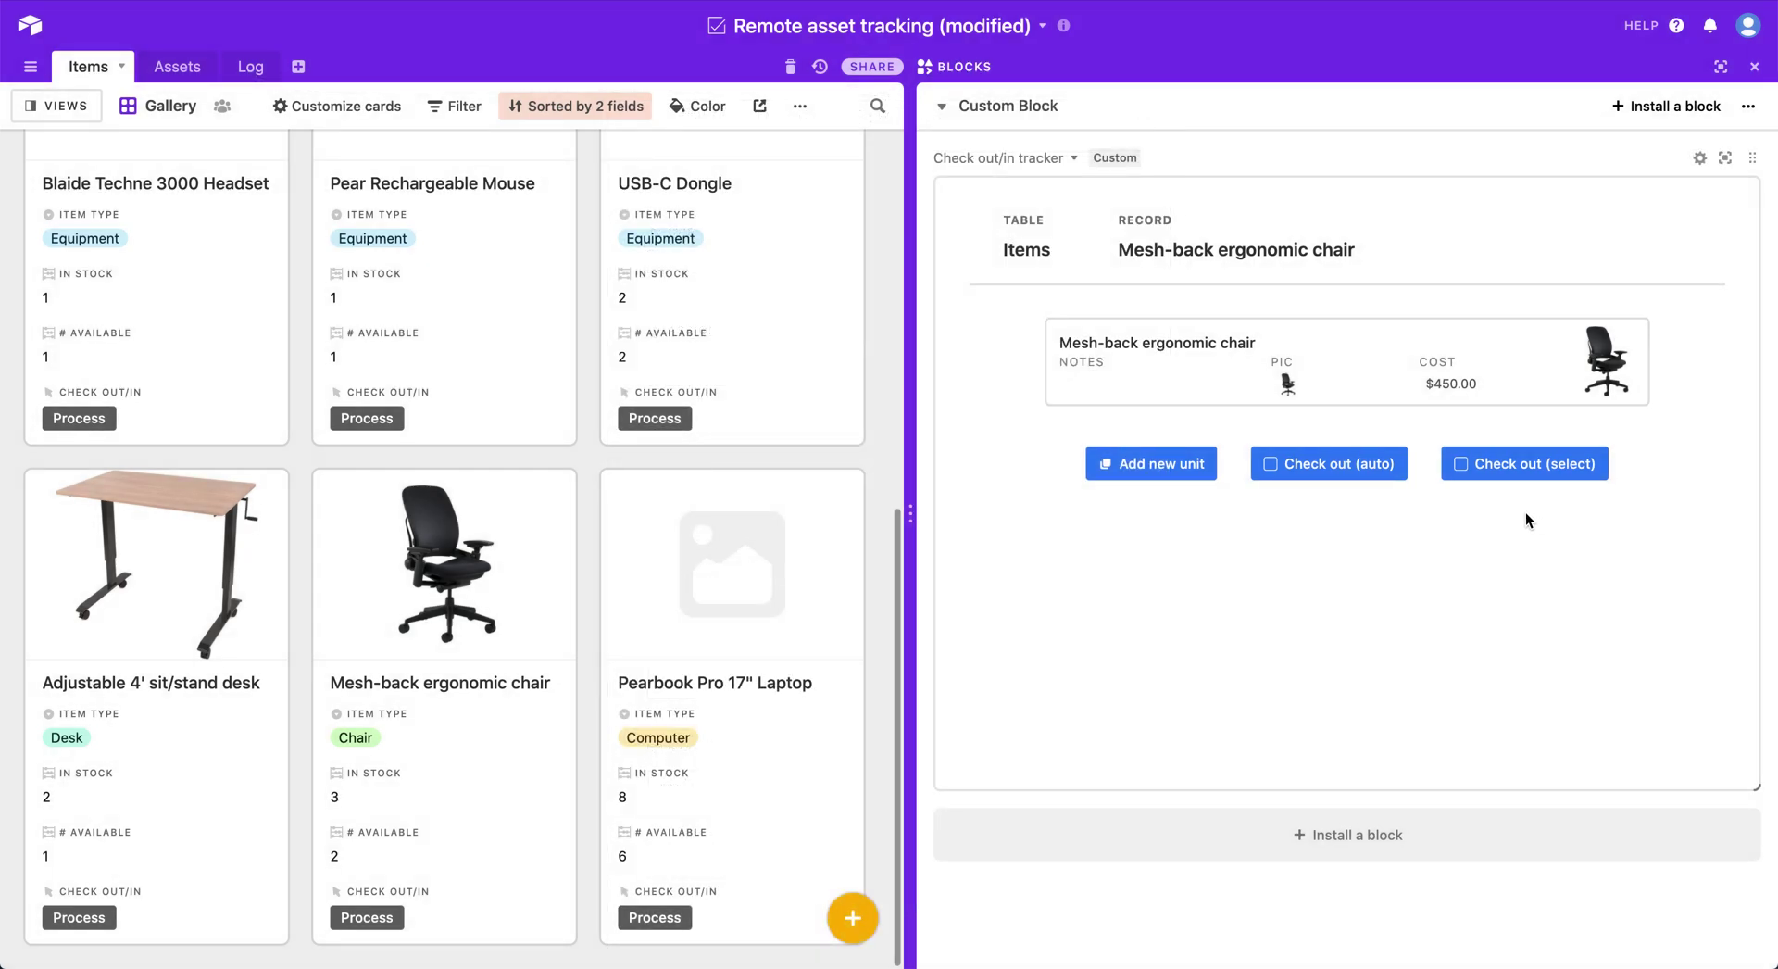
click(1540, 466)
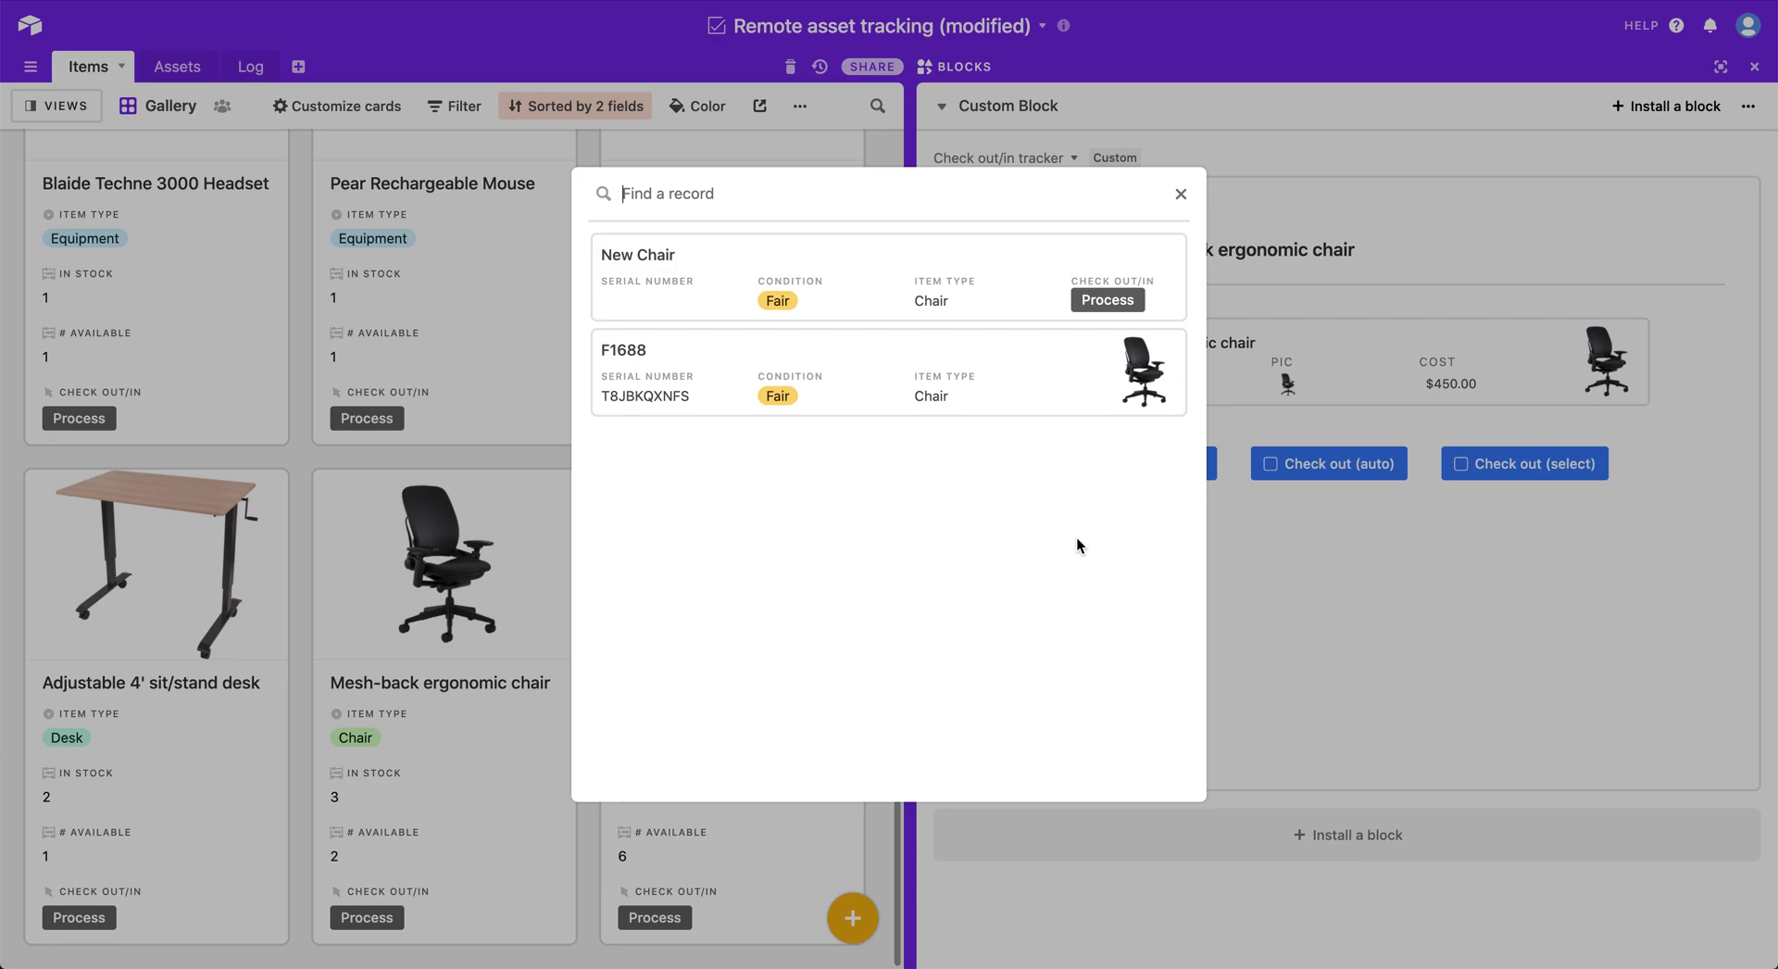
click(1180, 194)
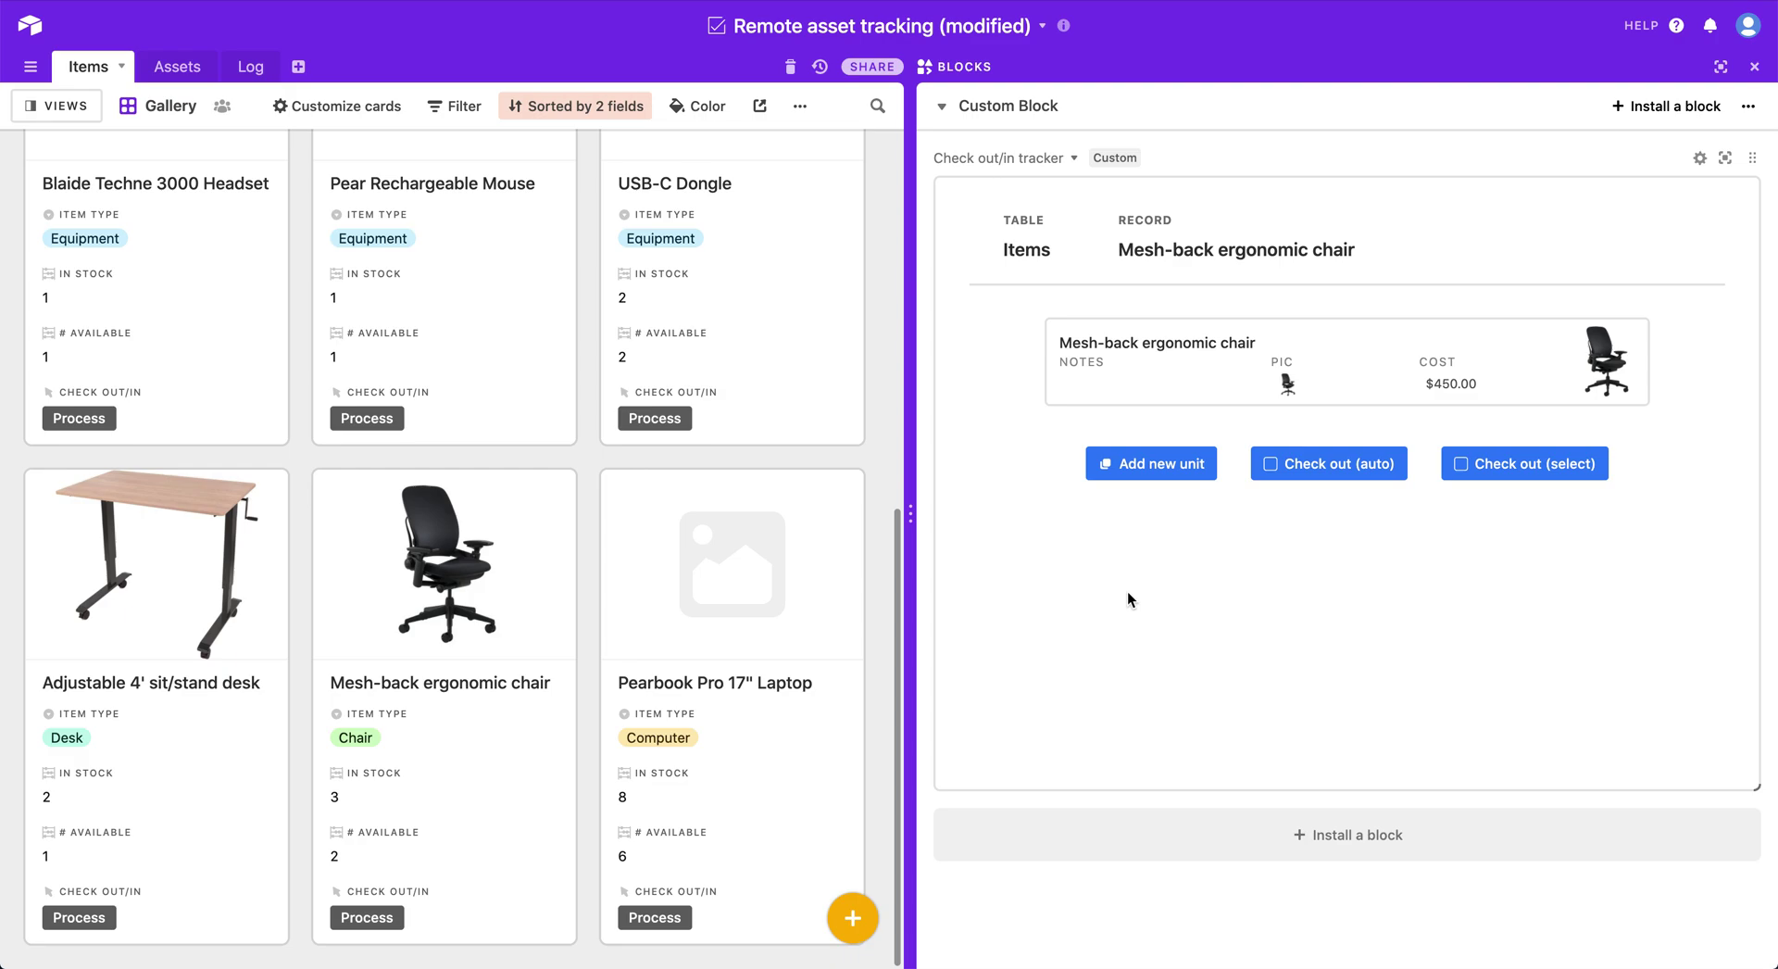
click(1156, 467)
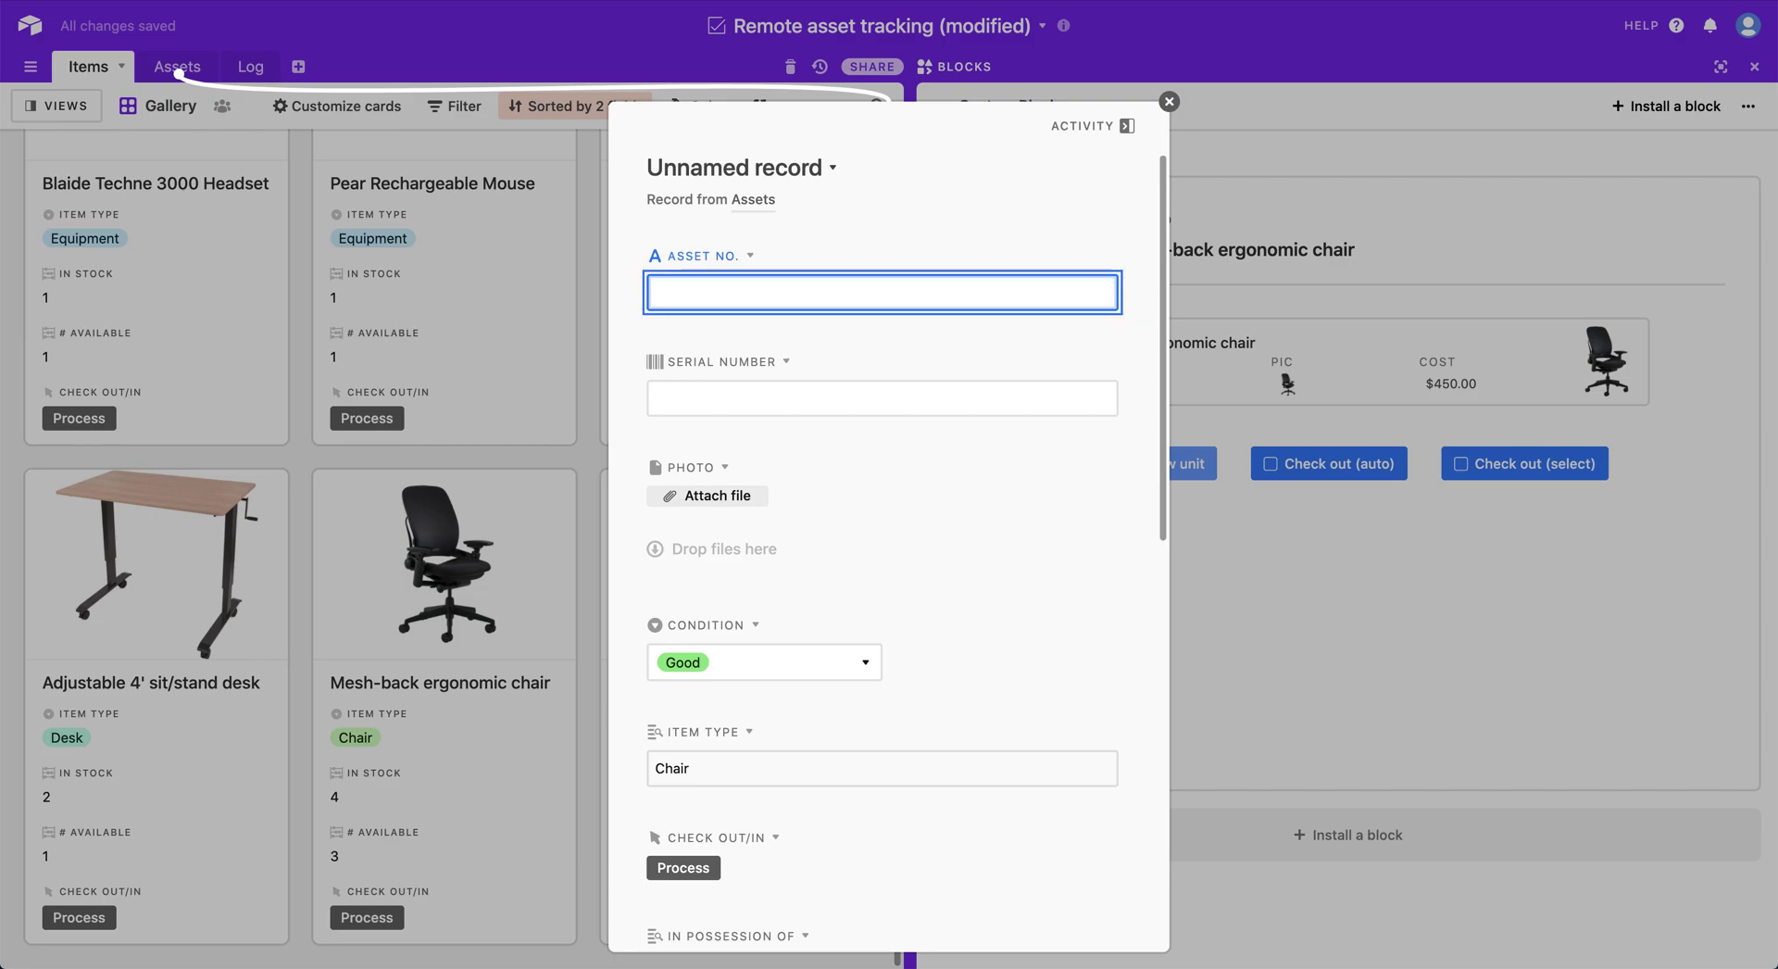
Enter 'Another Chair' as the new unit's asset number.
text(Another )
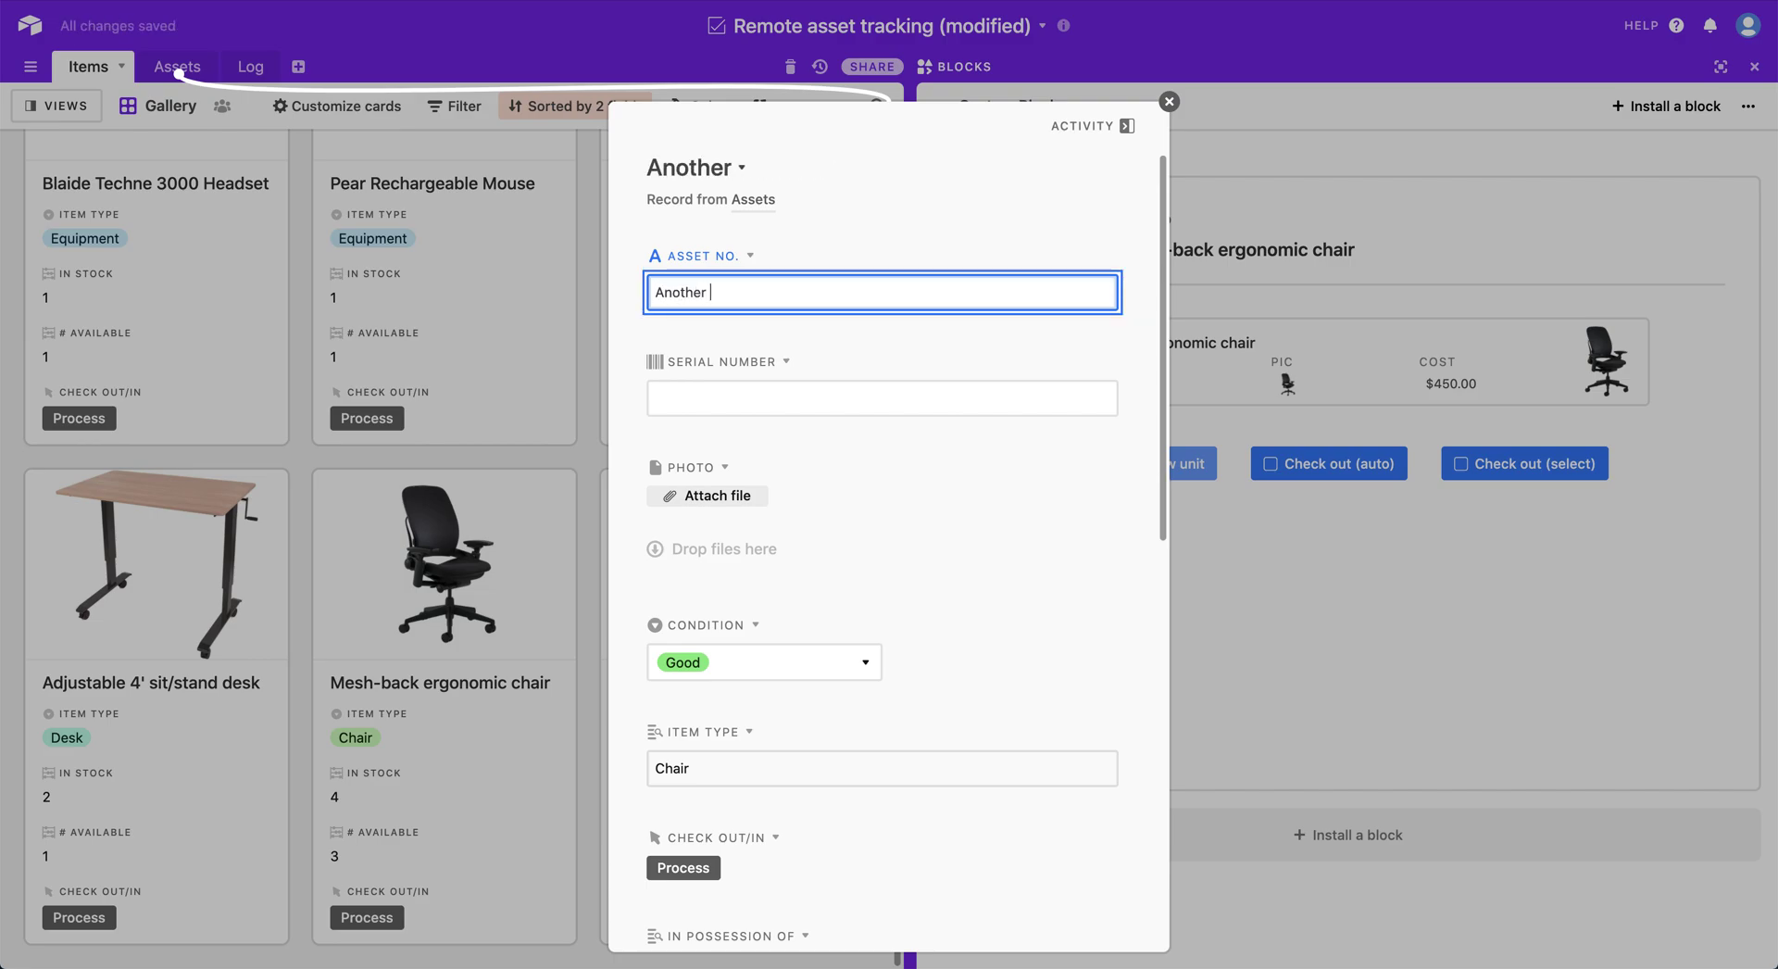
text(Chair)
click(1009, 521)
scroll(1009, 514, down, 5)
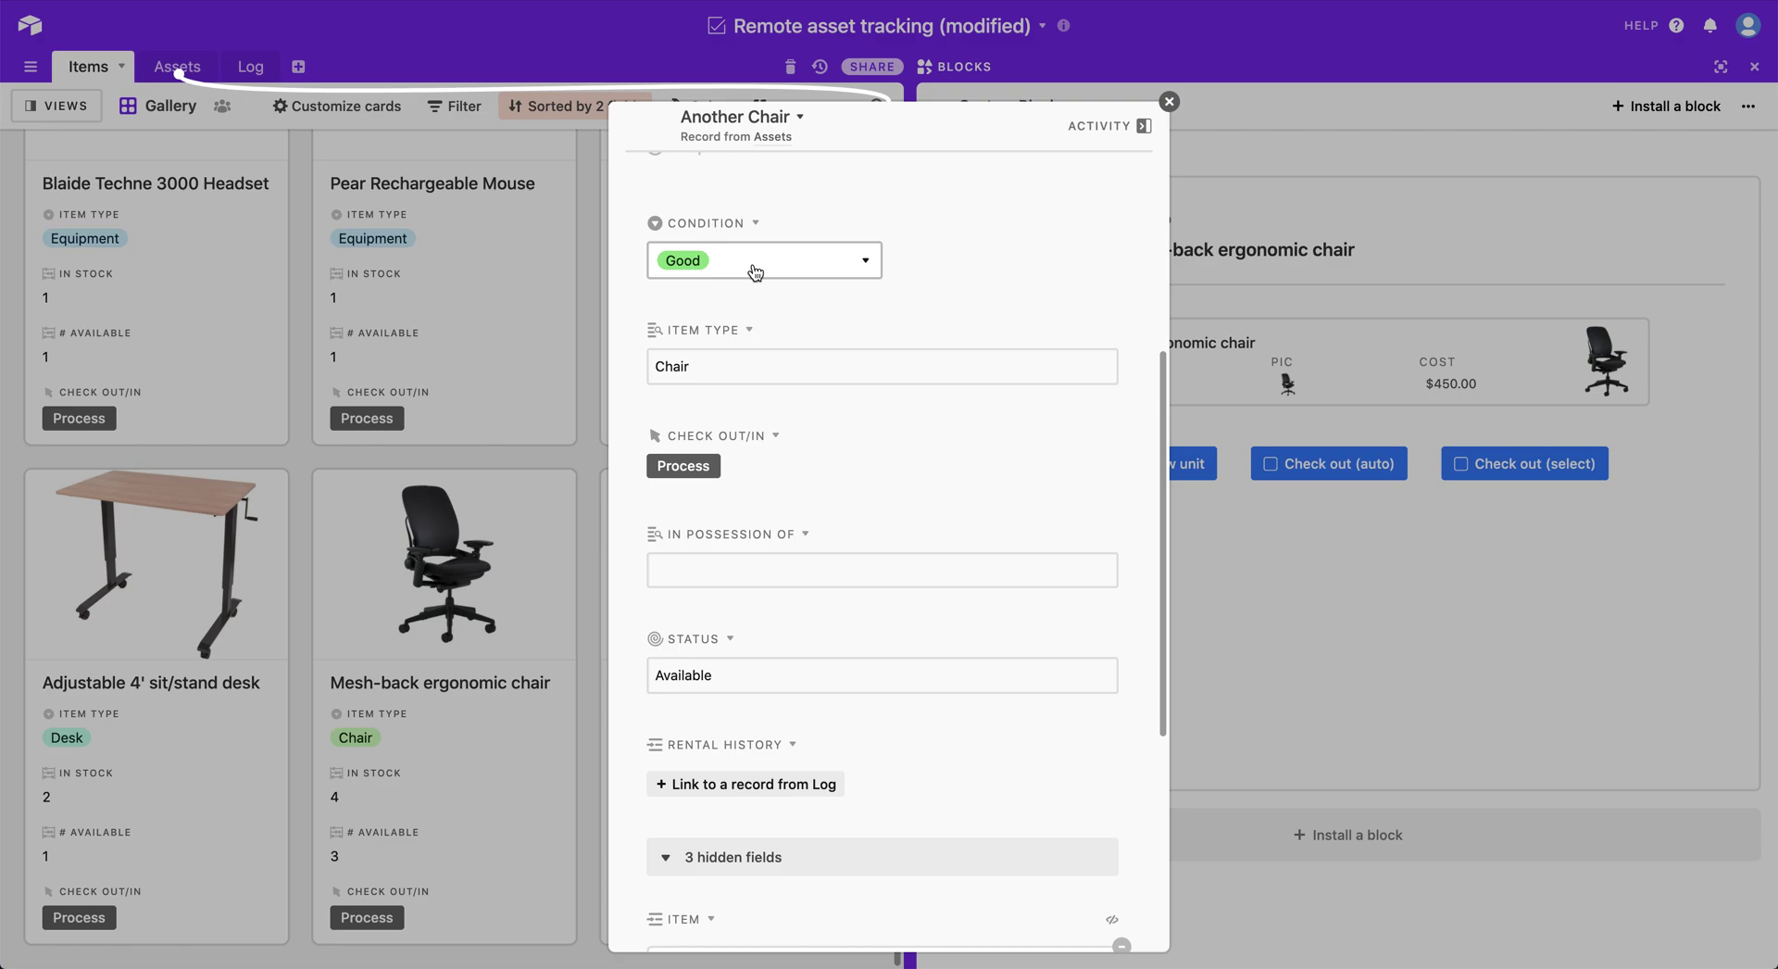
Keep the unit's Condition as Good, close the record, and view the Assets gallery.
click(756, 268)
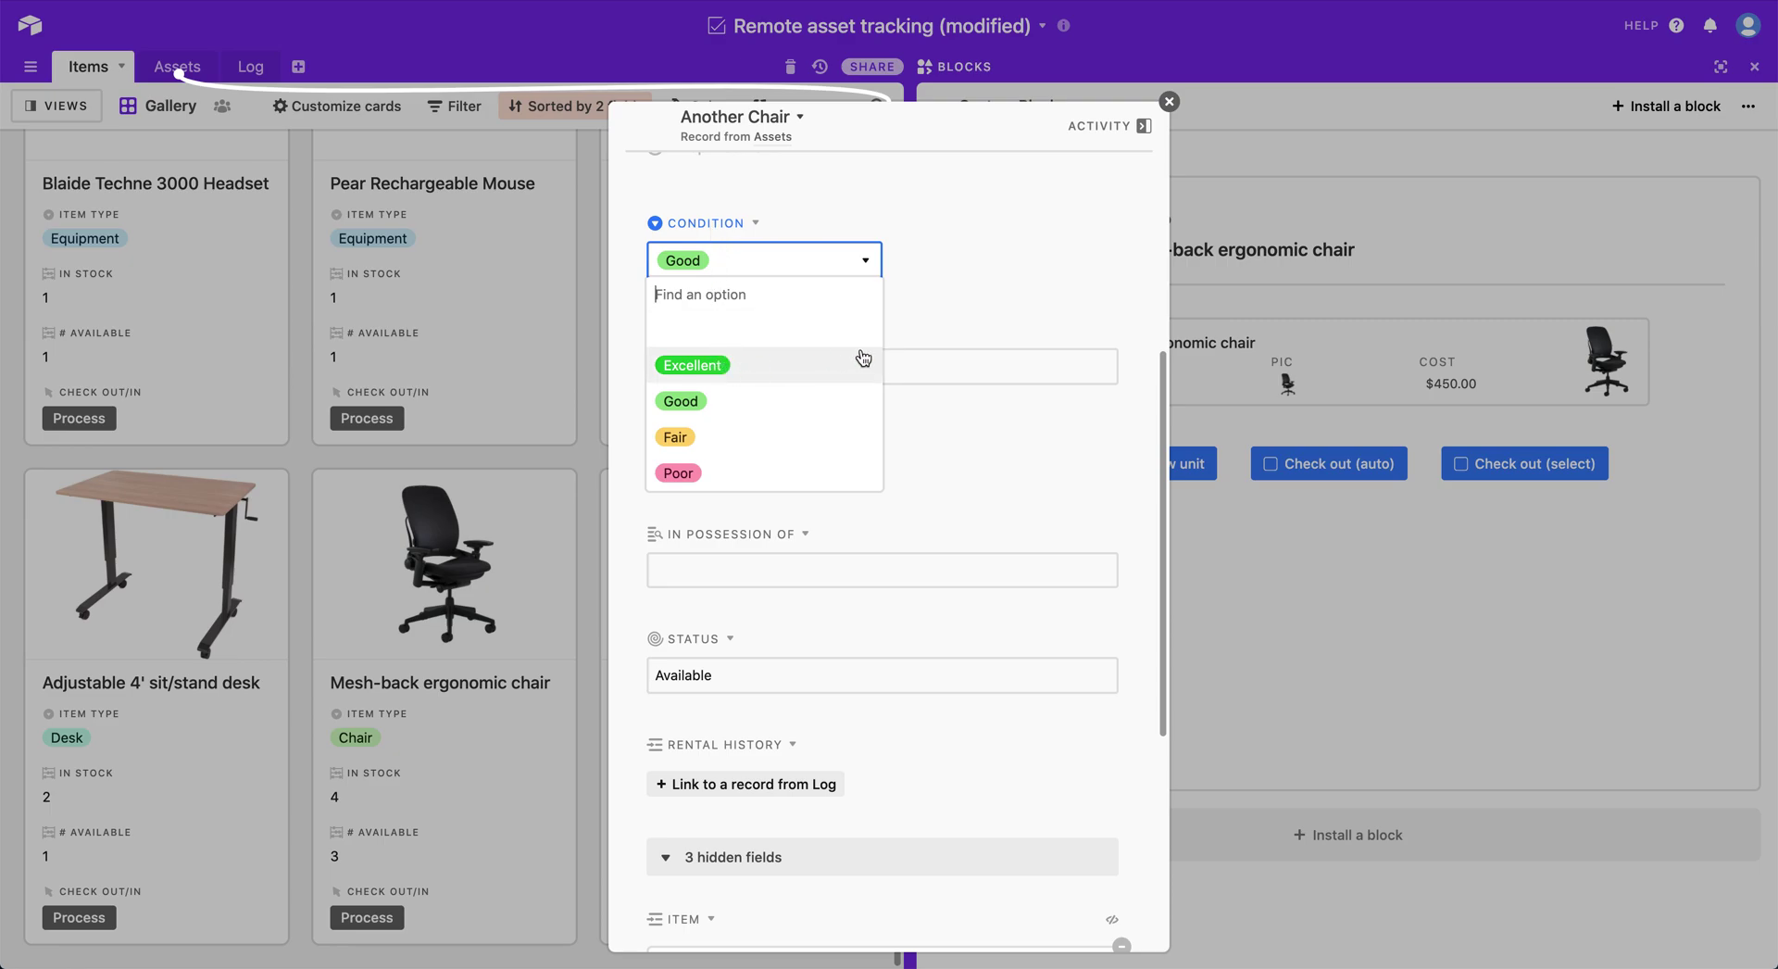
click(917, 322)
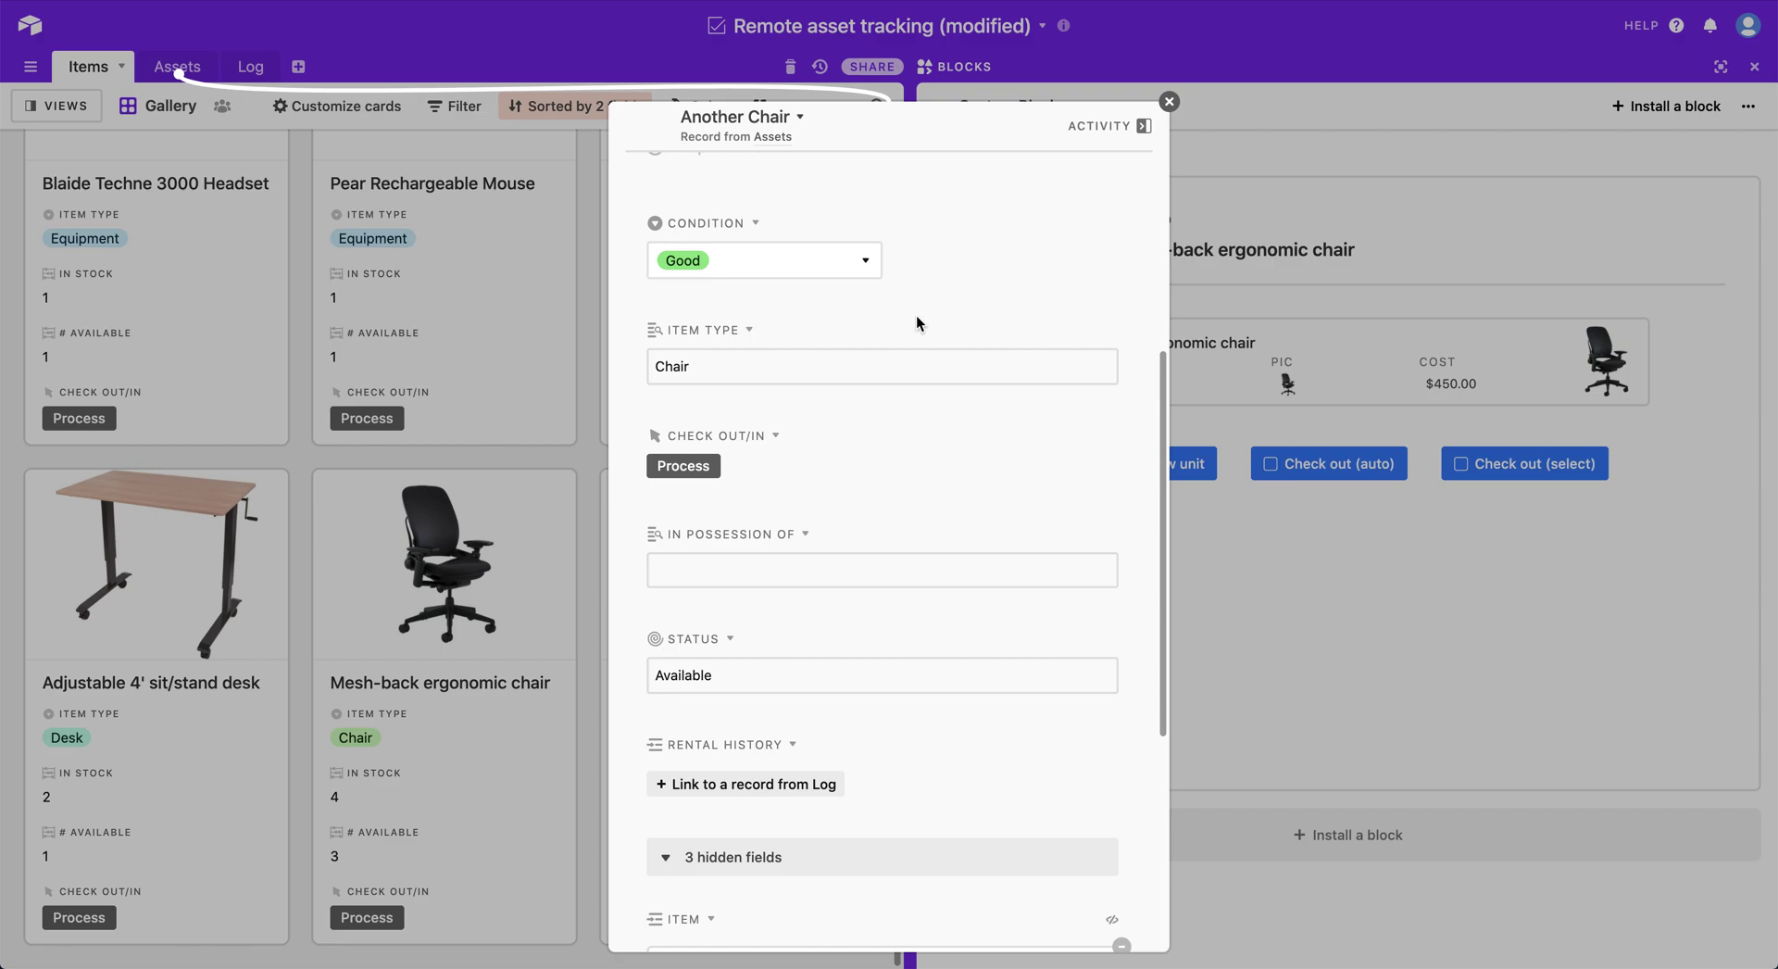
scroll(917, 323, down, 5)
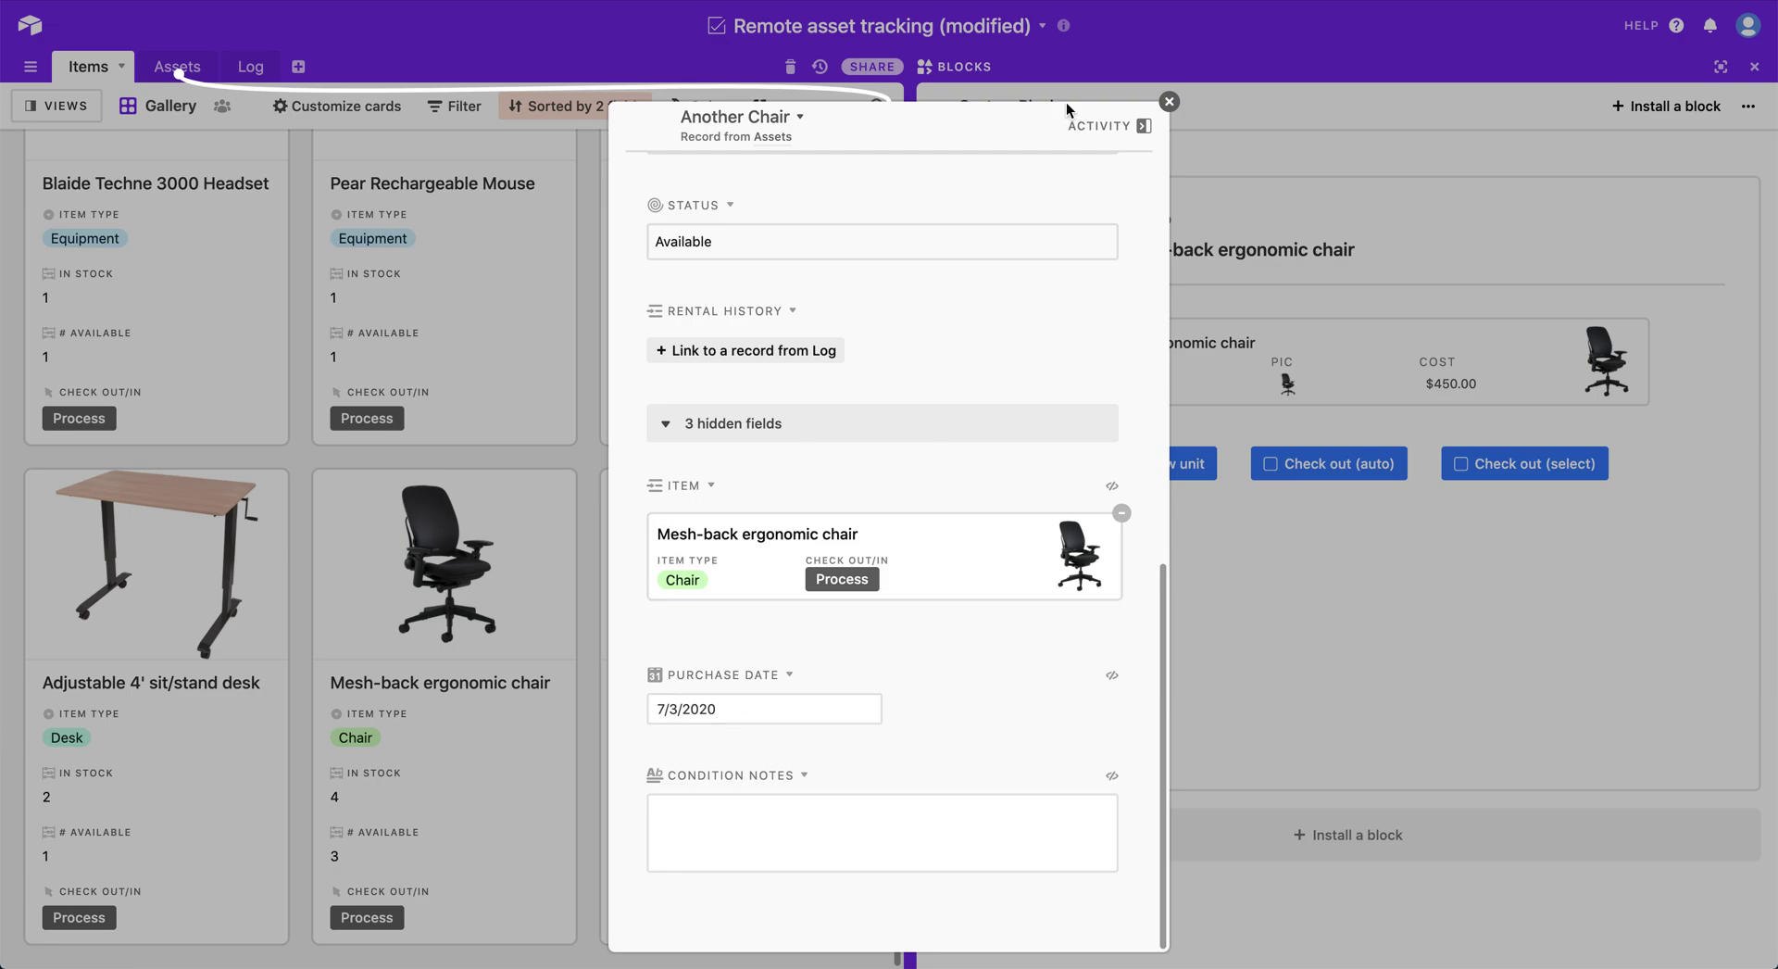
click(1169, 101)
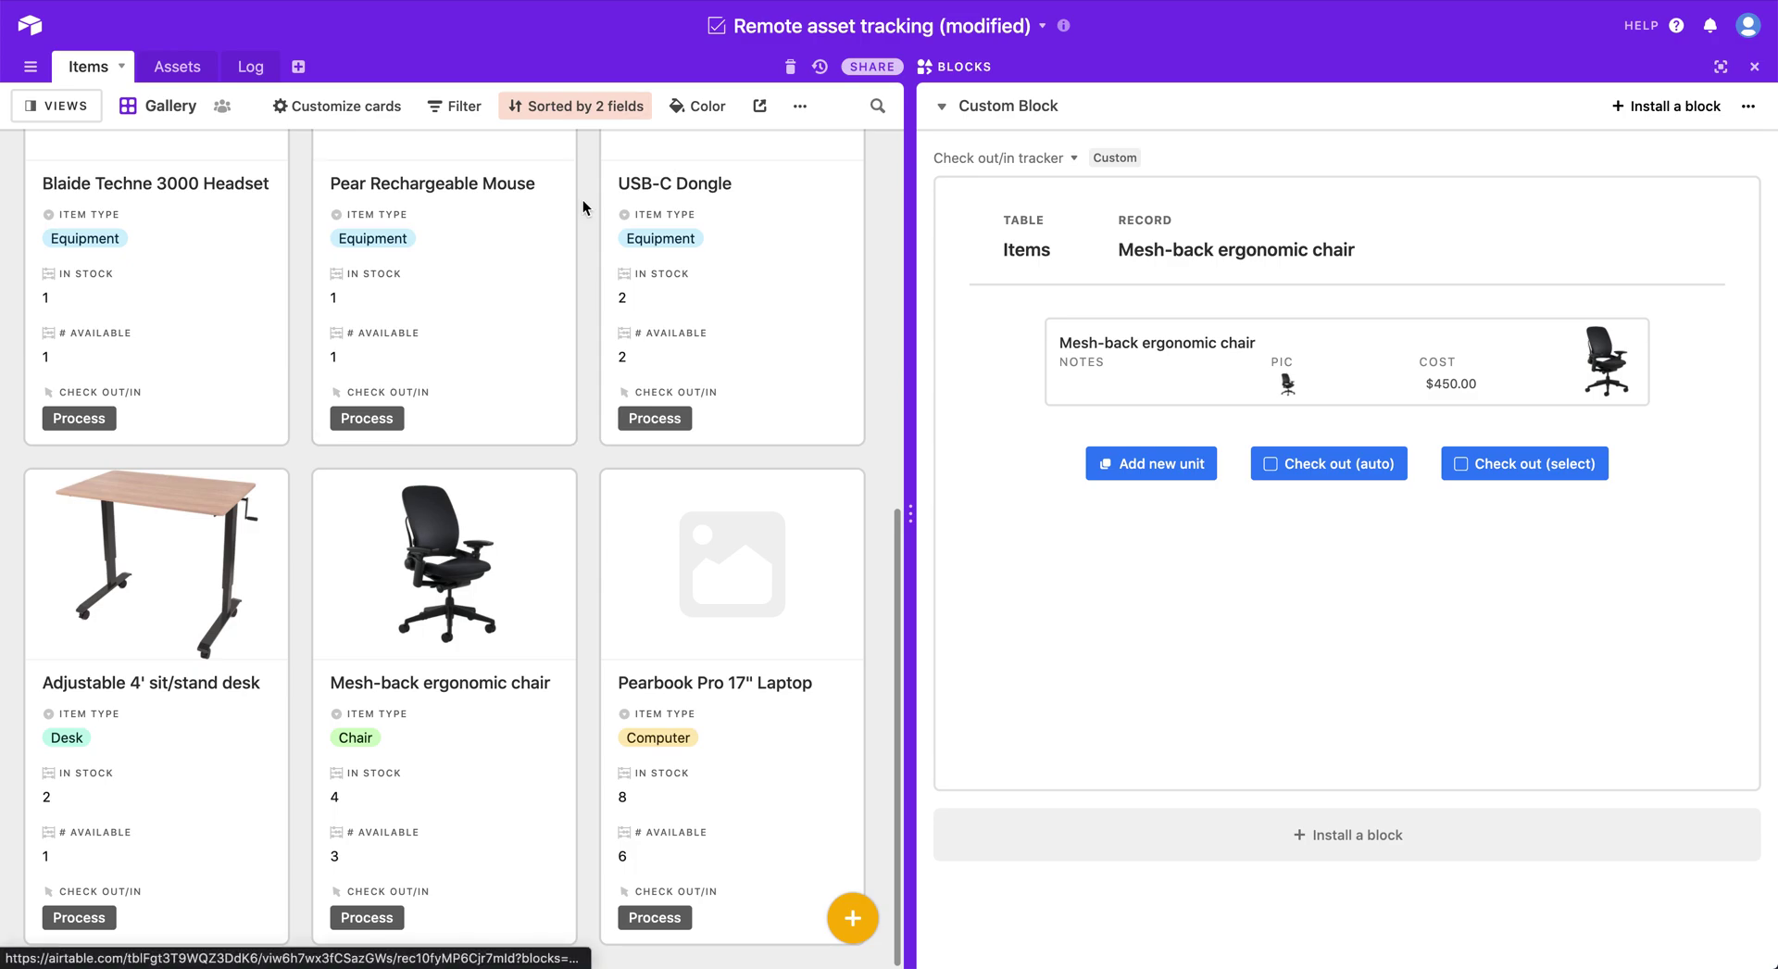
click(176, 69)
scroll(296, 345, up, 2)
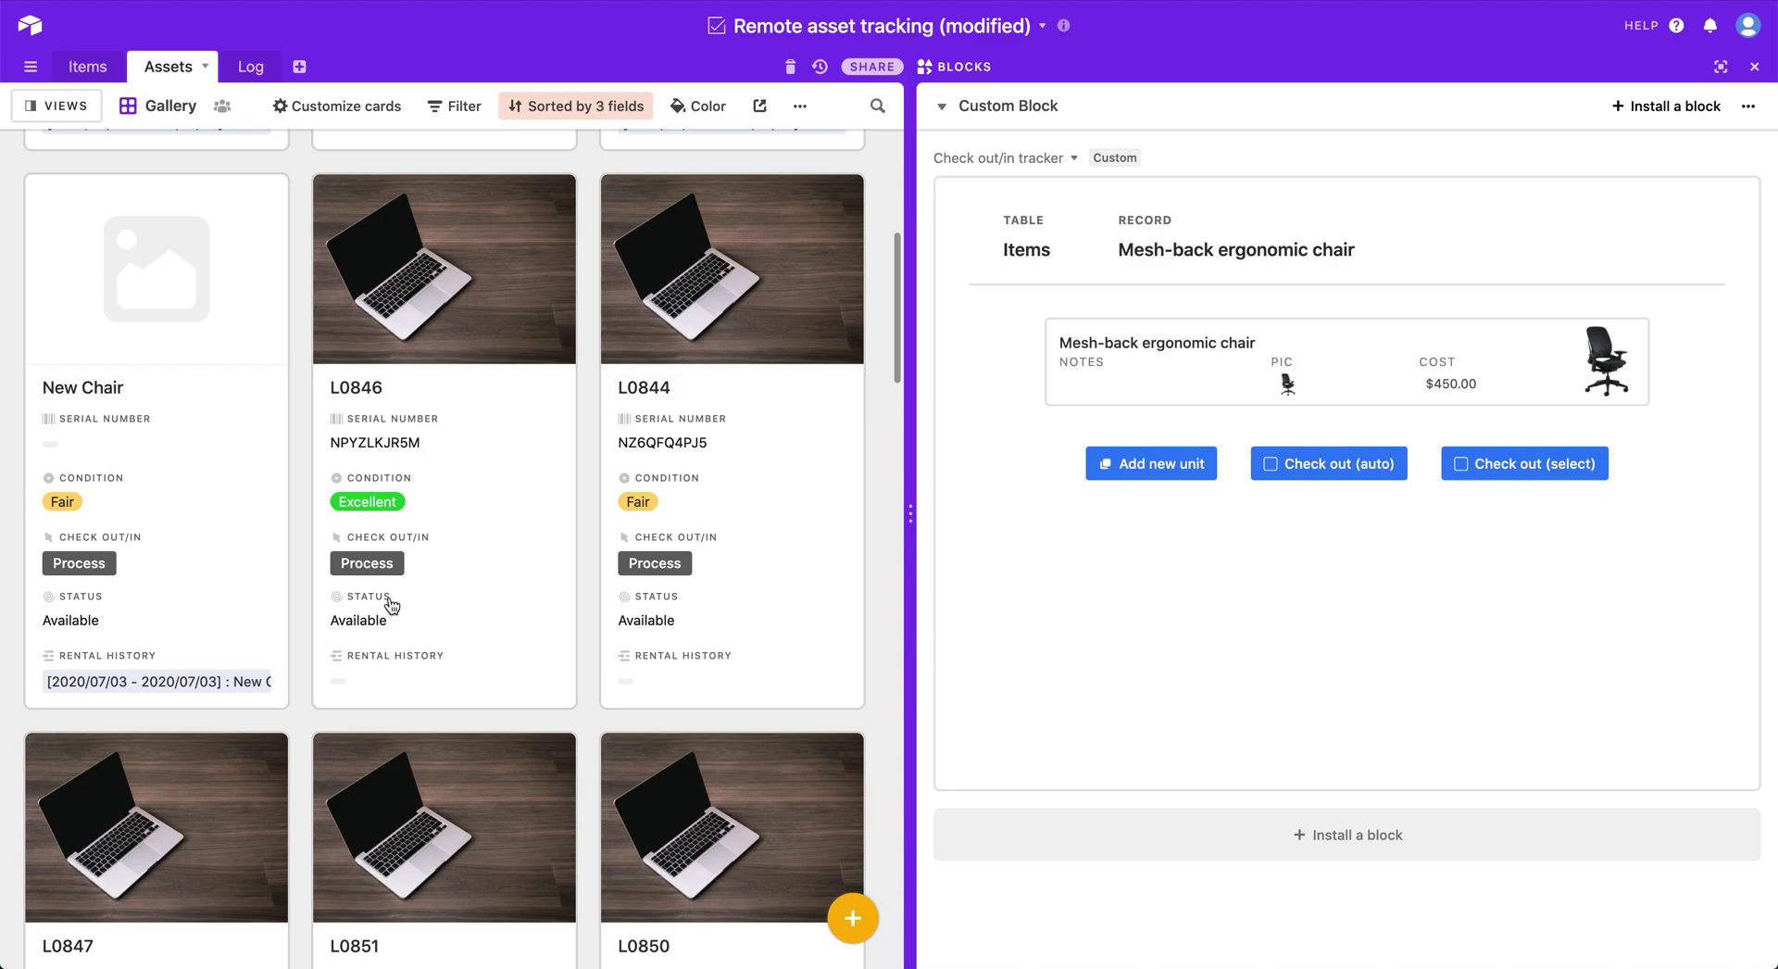
Load asset L0846, a Computer purchased 2/15/2019, into the tracker block.
click(367, 566)
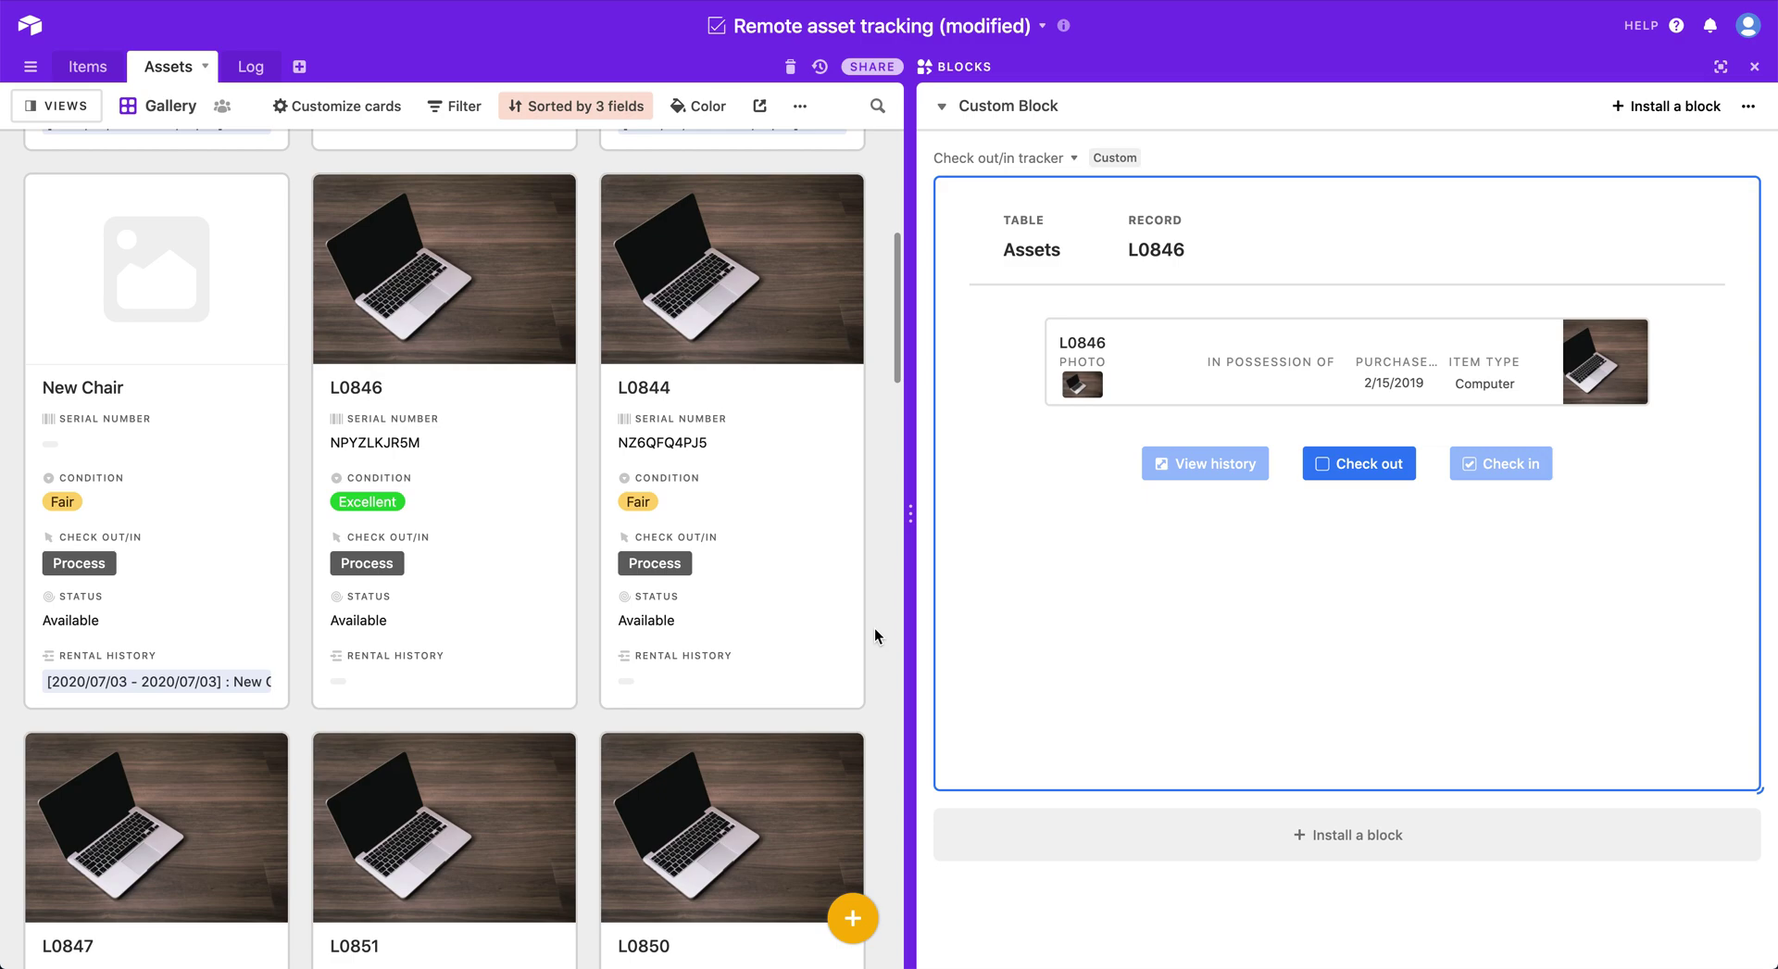
scroll(874, 626, down, 5)
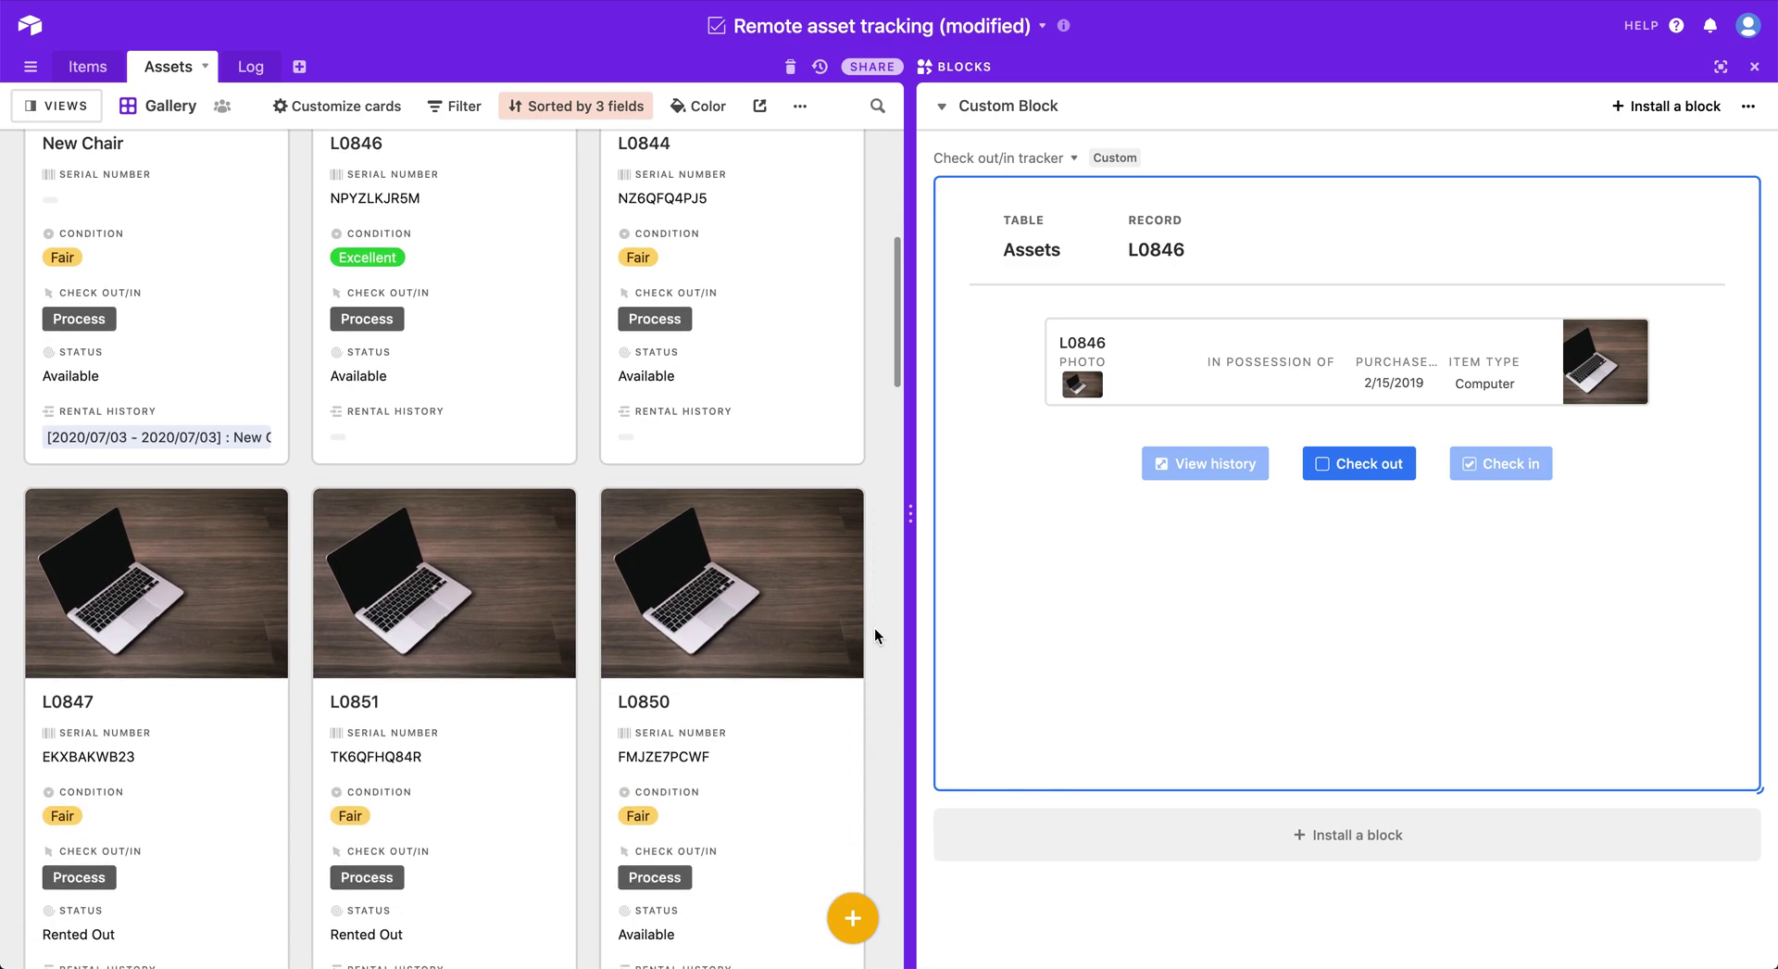
Check asset L0851 back in through the tracker with its condition recorded as Fair.
click(365, 637)
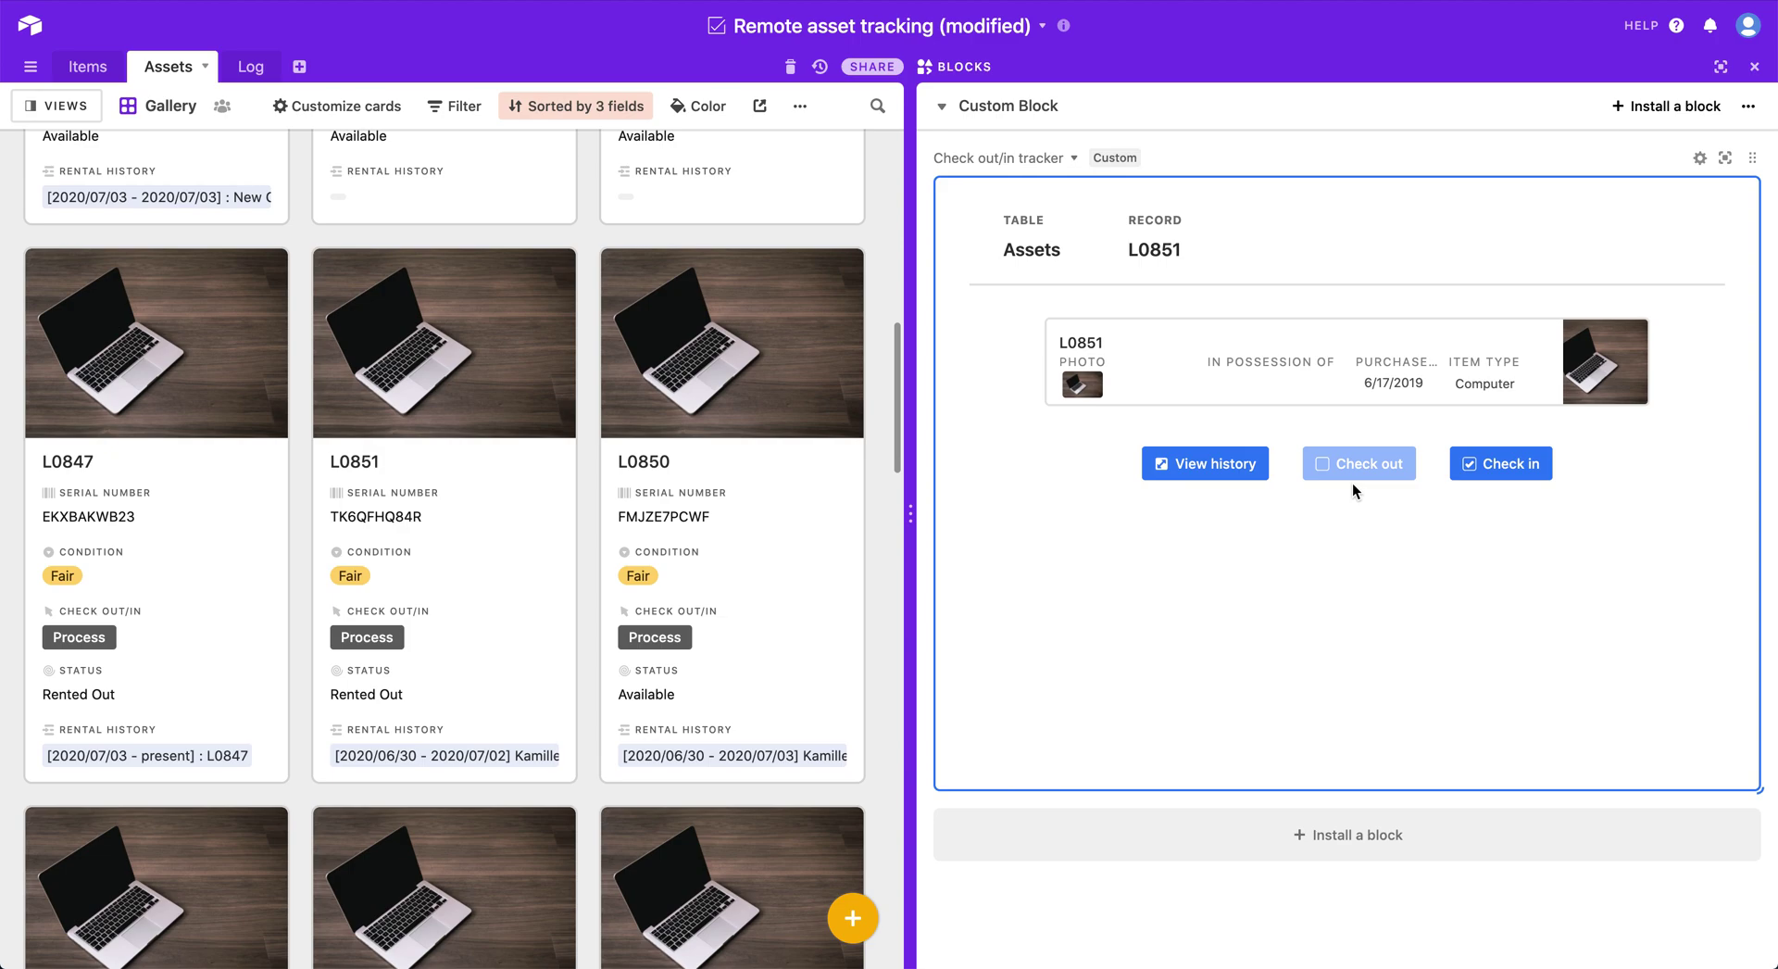
click(1507, 464)
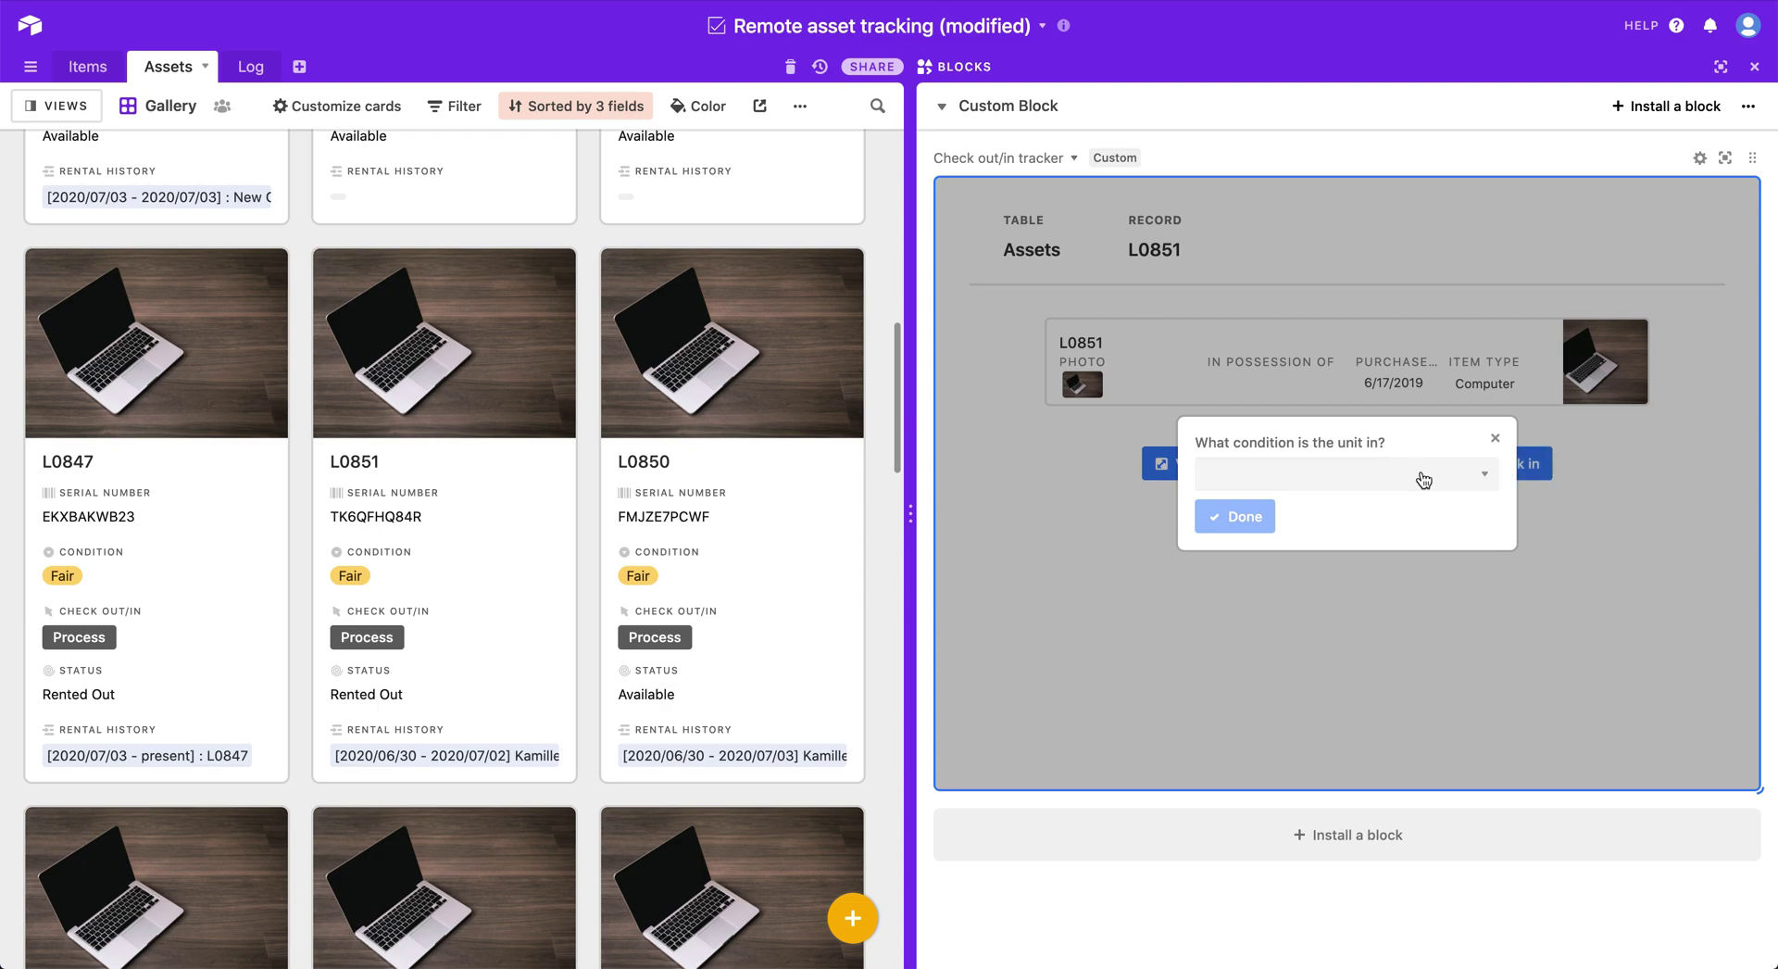
click(1424, 480)
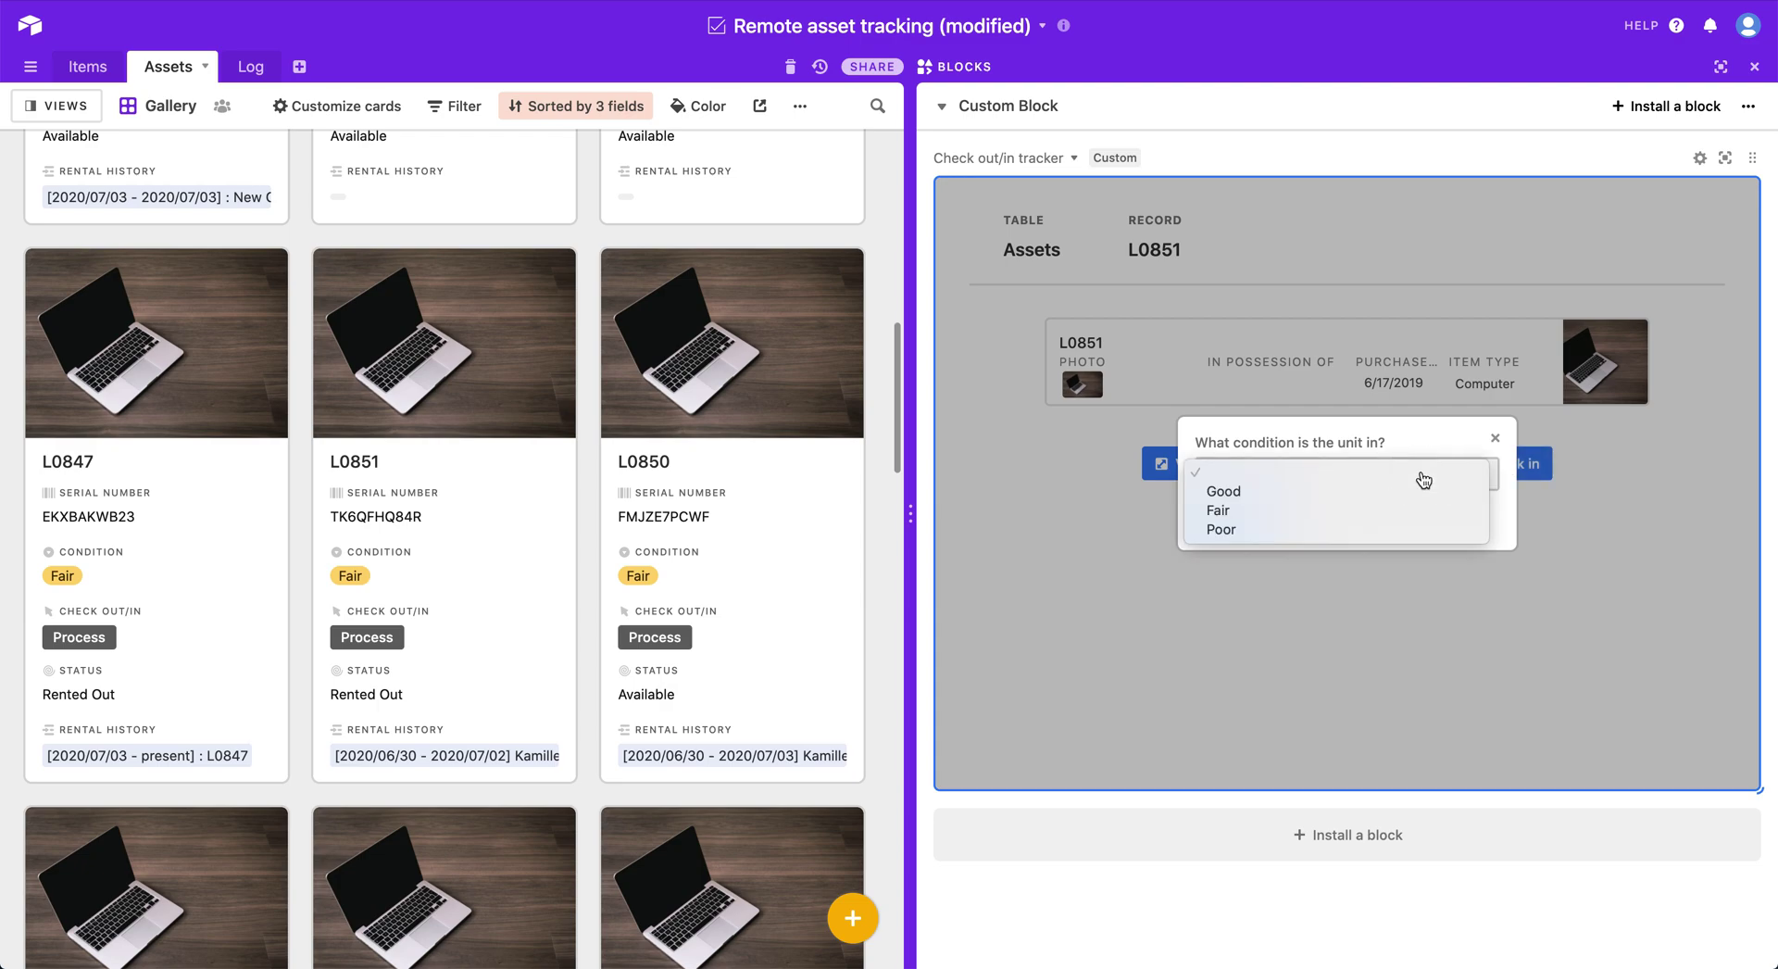
click(1367, 520)
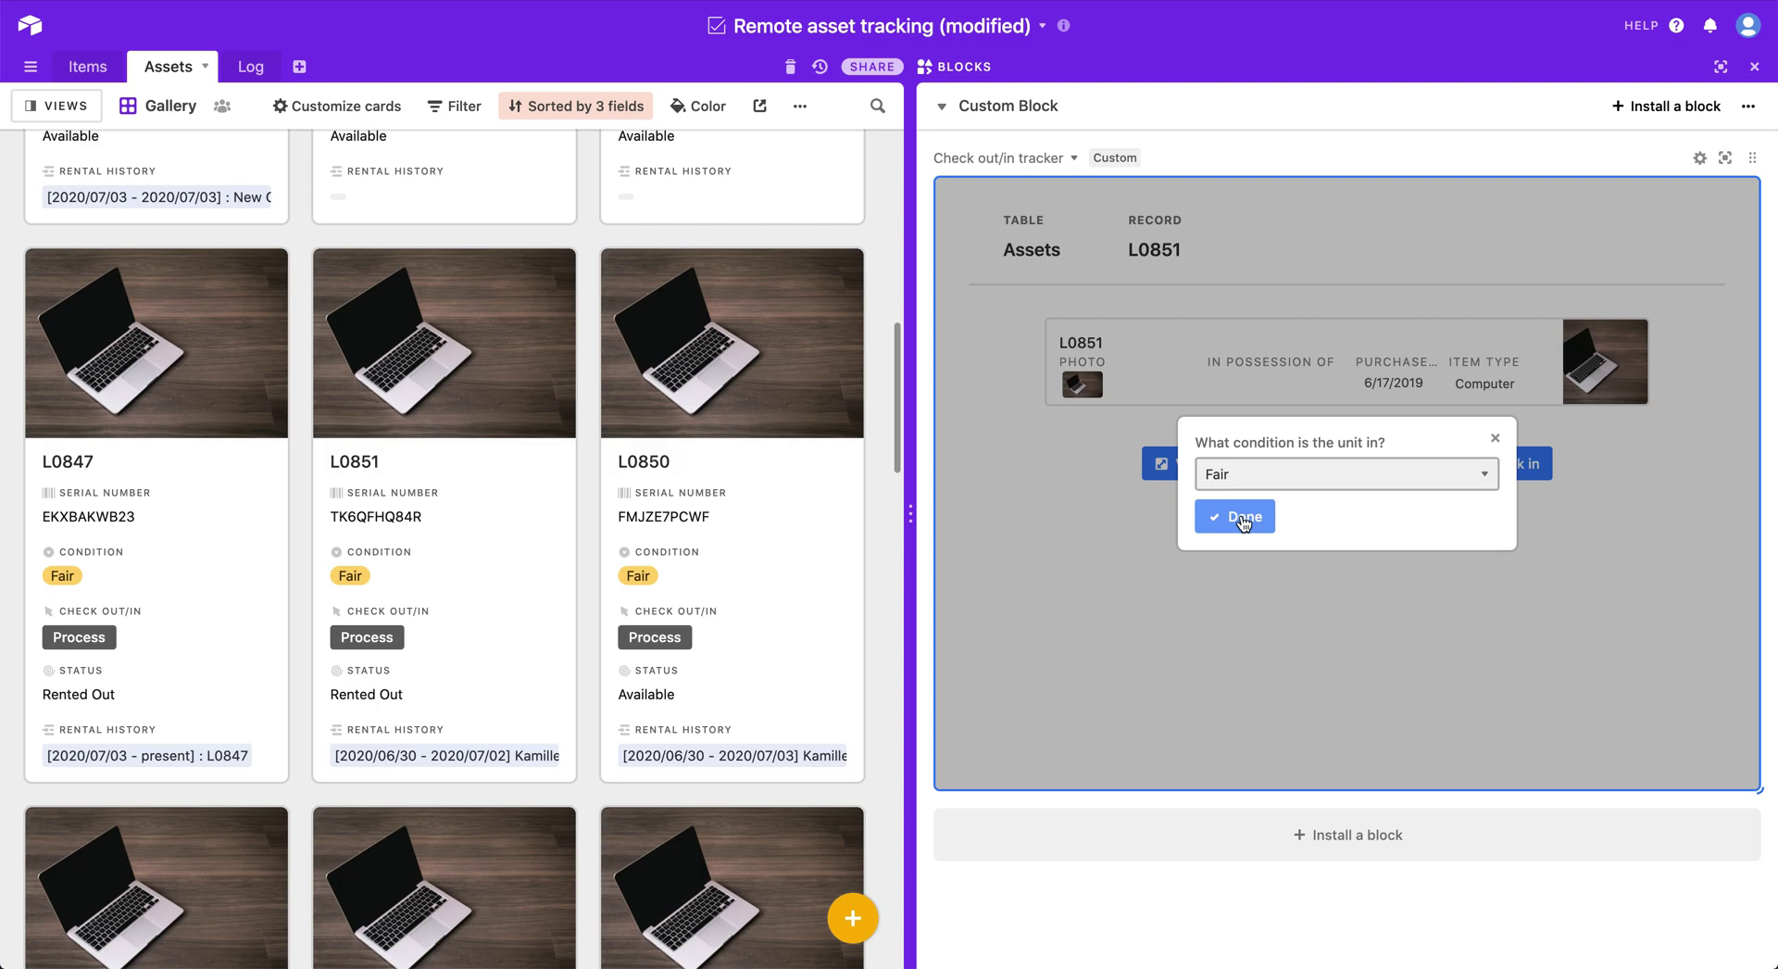
click(1244, 520)
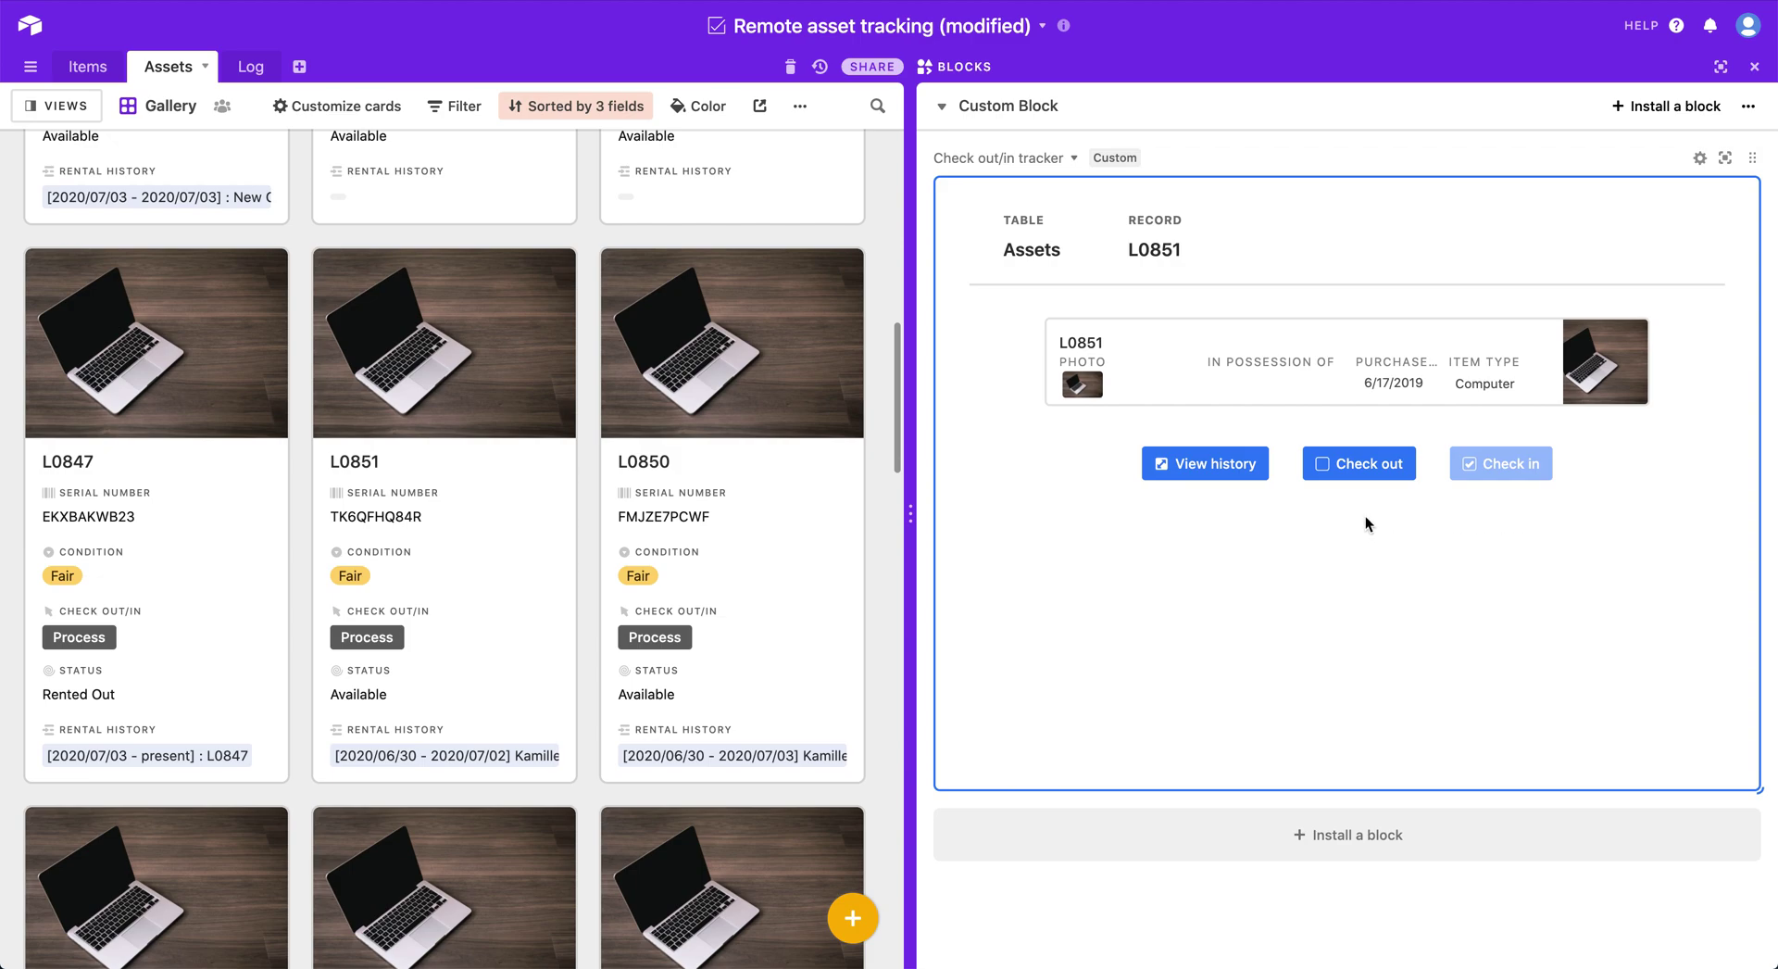
click(1204, 469)
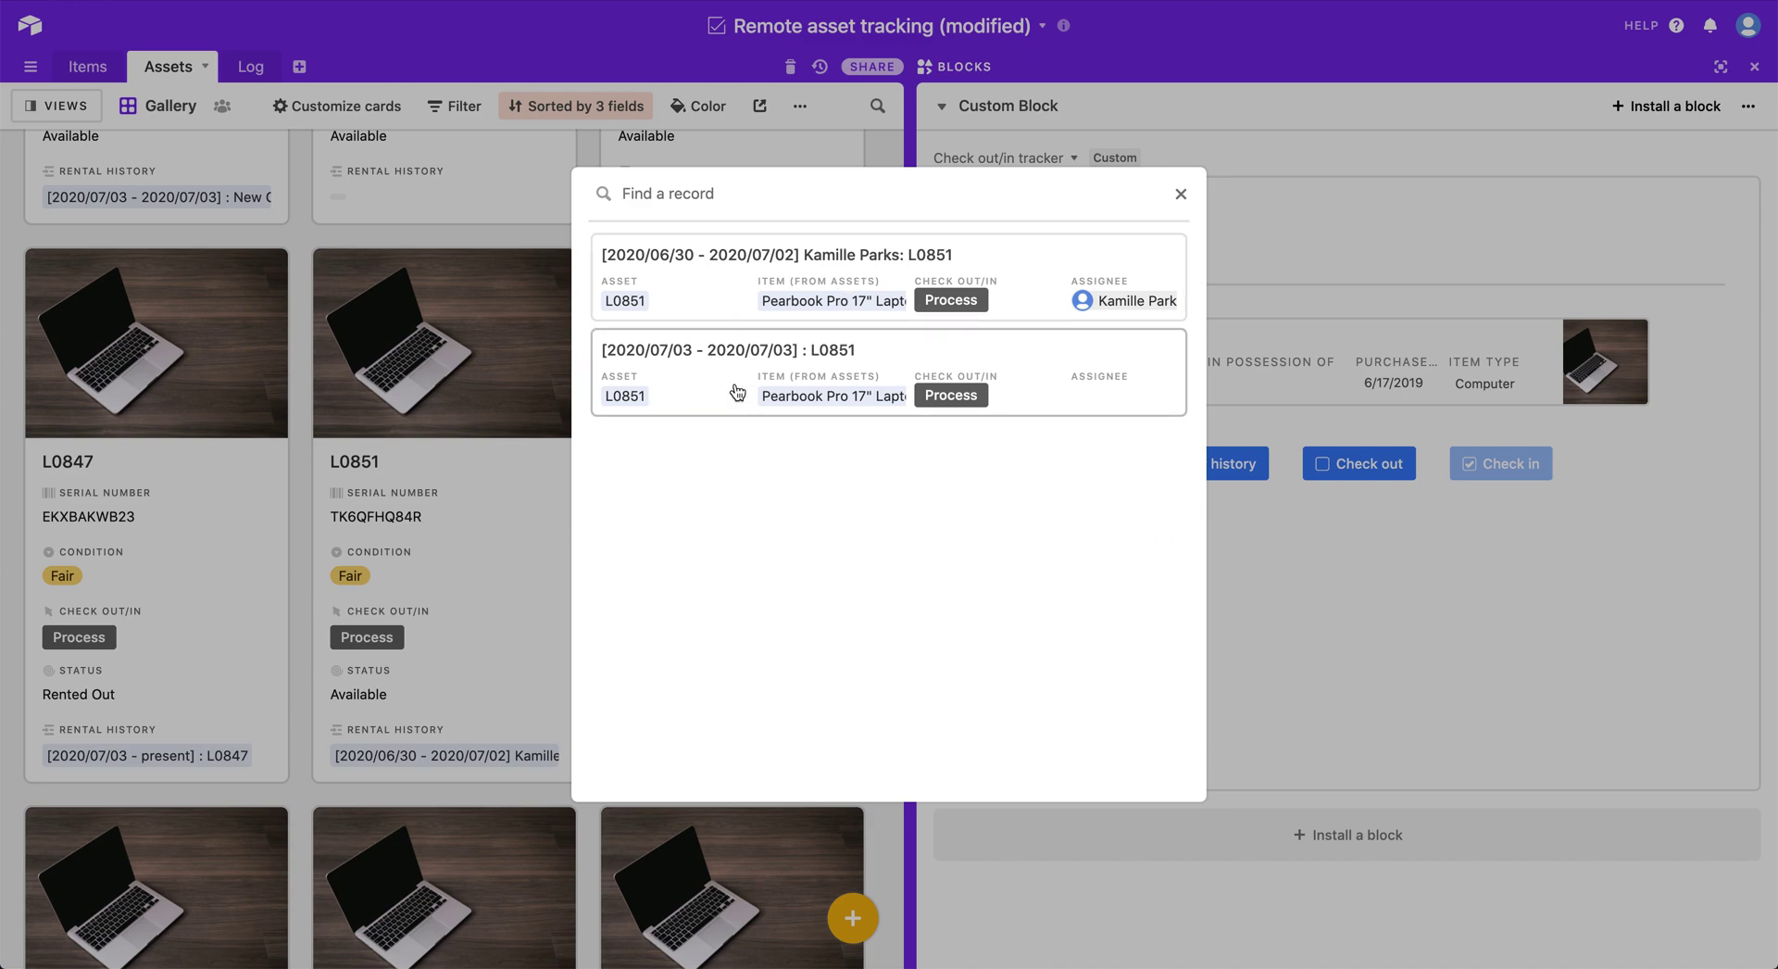
click(770, 387)
scroll(853, 469, down, 5)
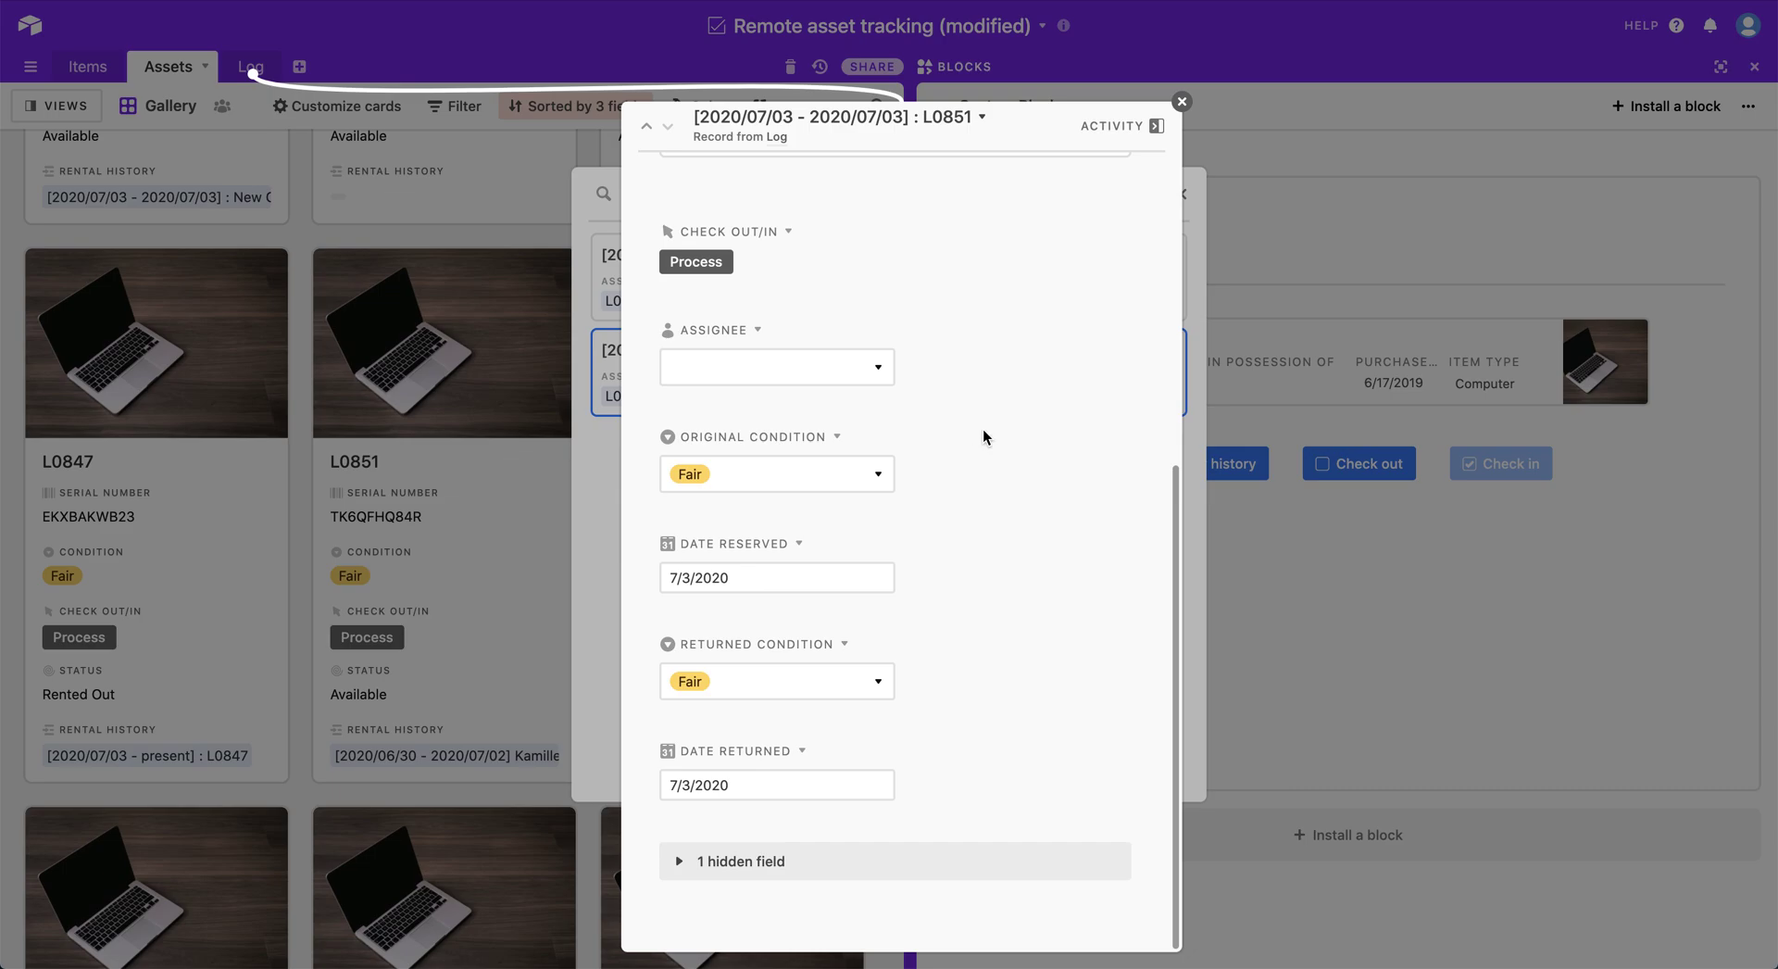
click(1182, 102)
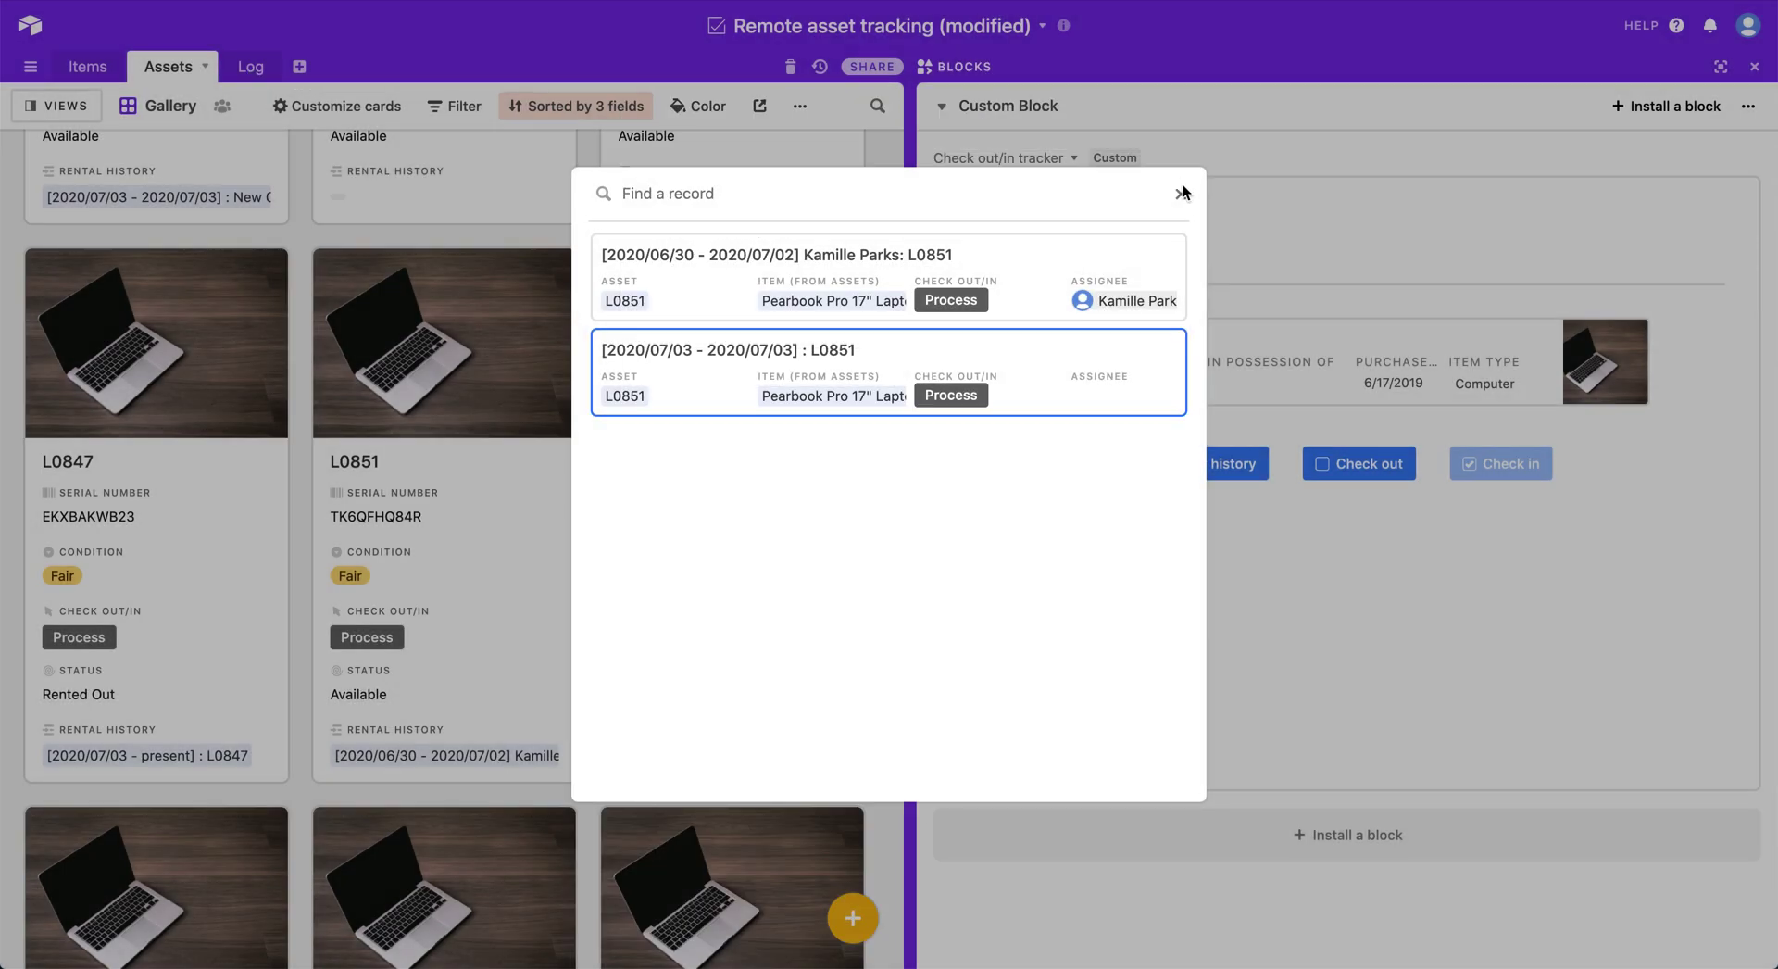
click(1182, 192)
In the Log table, load L0845's log entry into the tracker and open its settings.
click(250, 70)
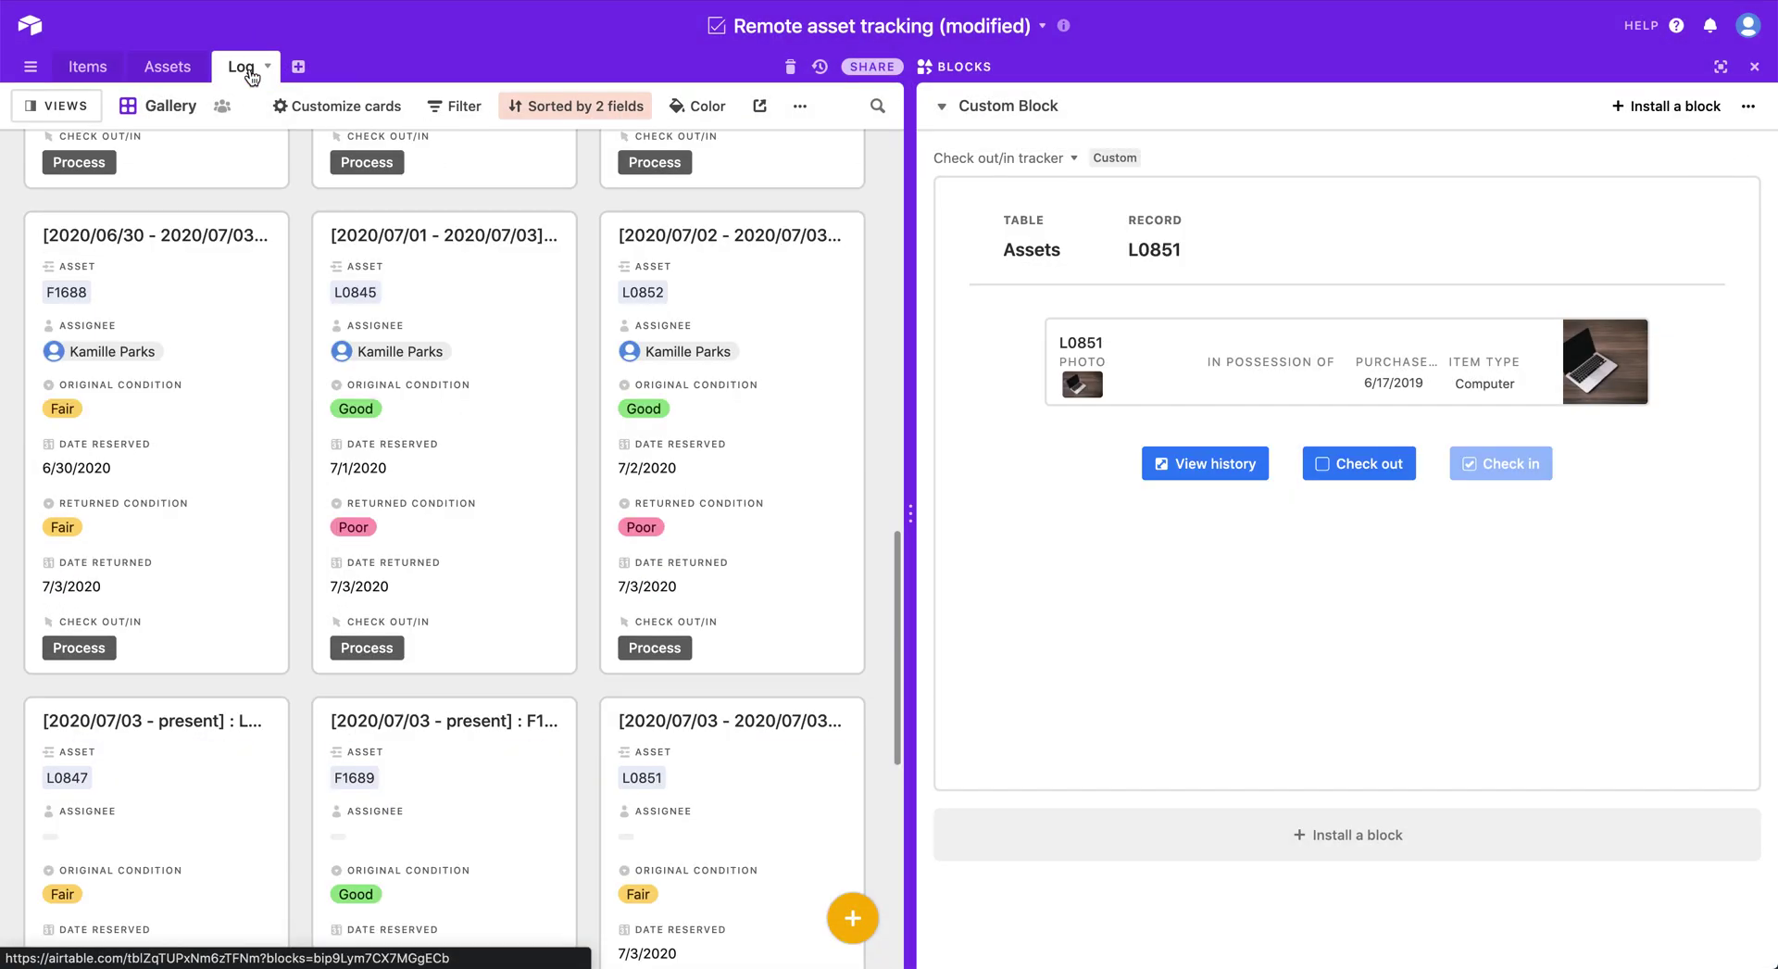
scroll(301, 301, up, 1)
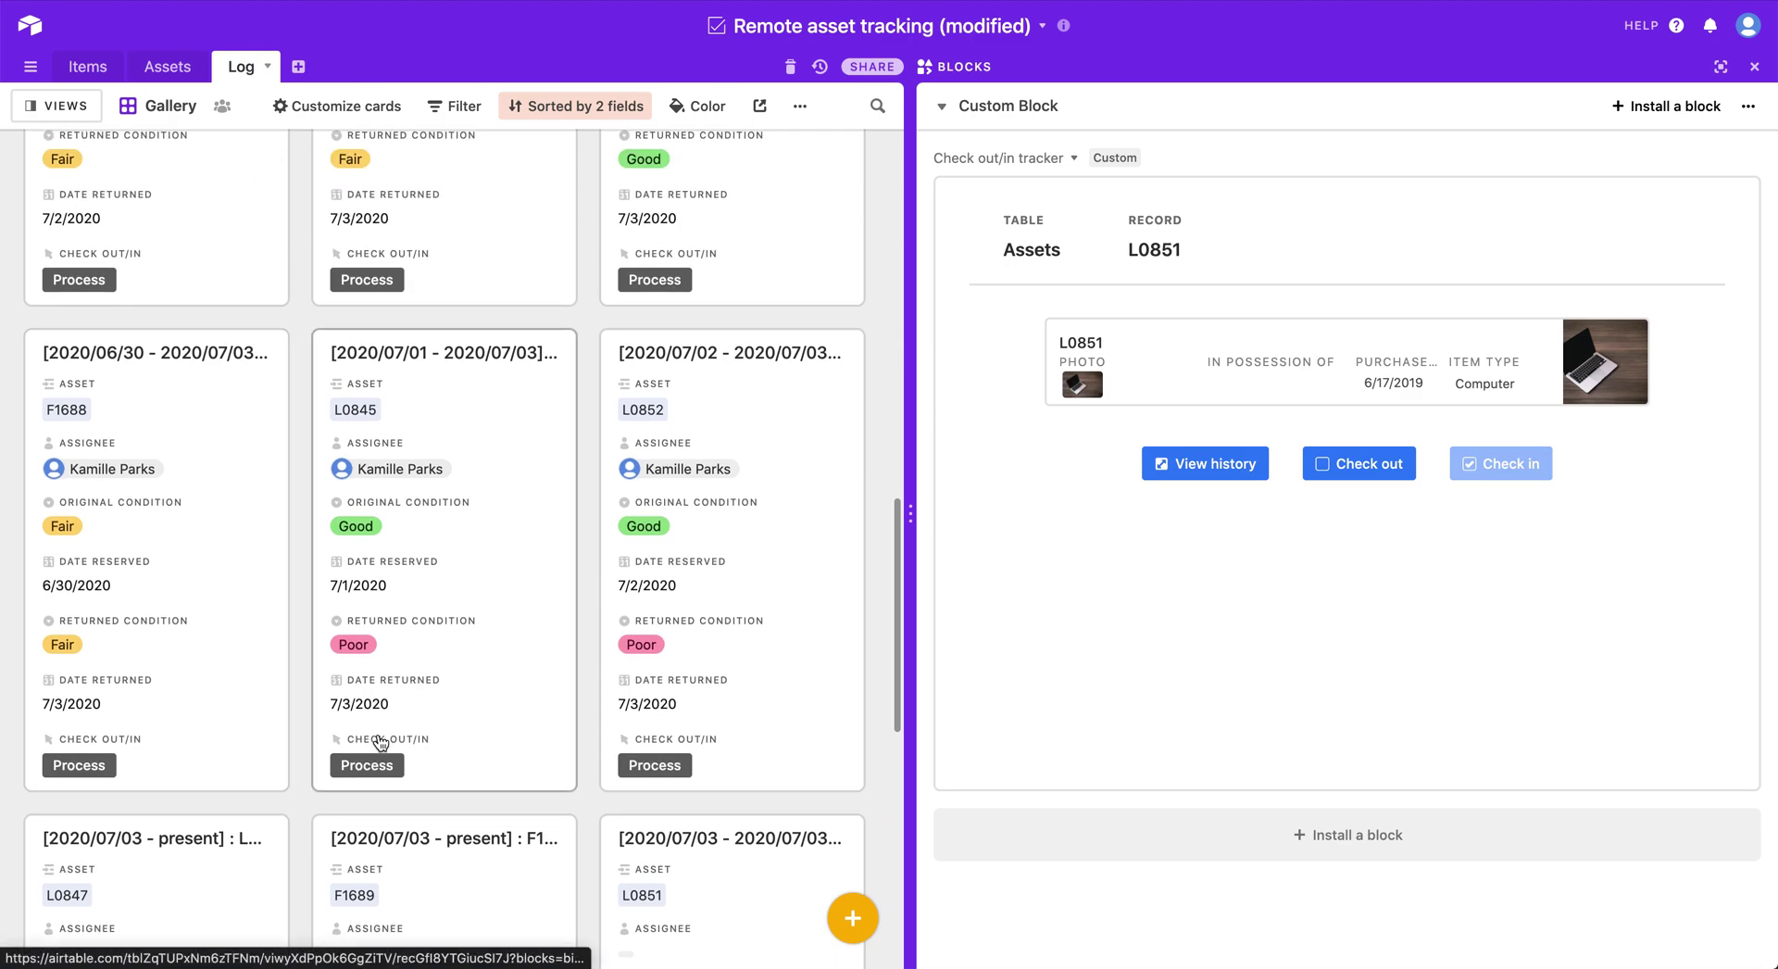
click(371, 764)
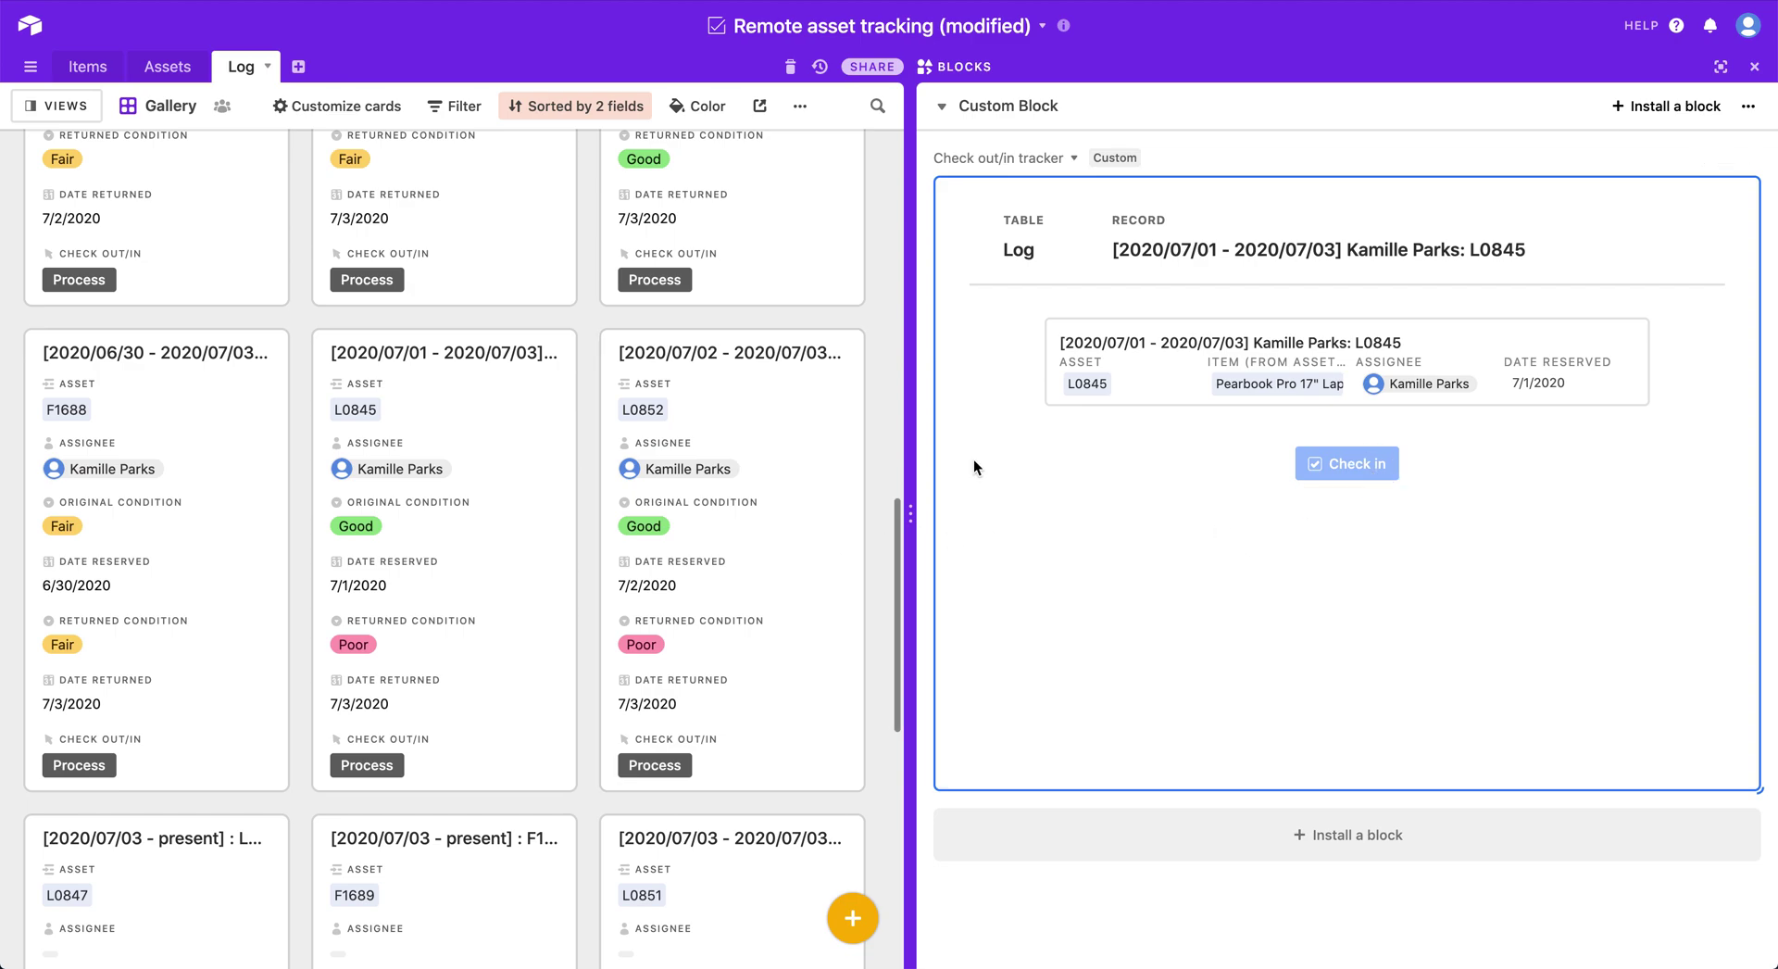
click(1700, 159)
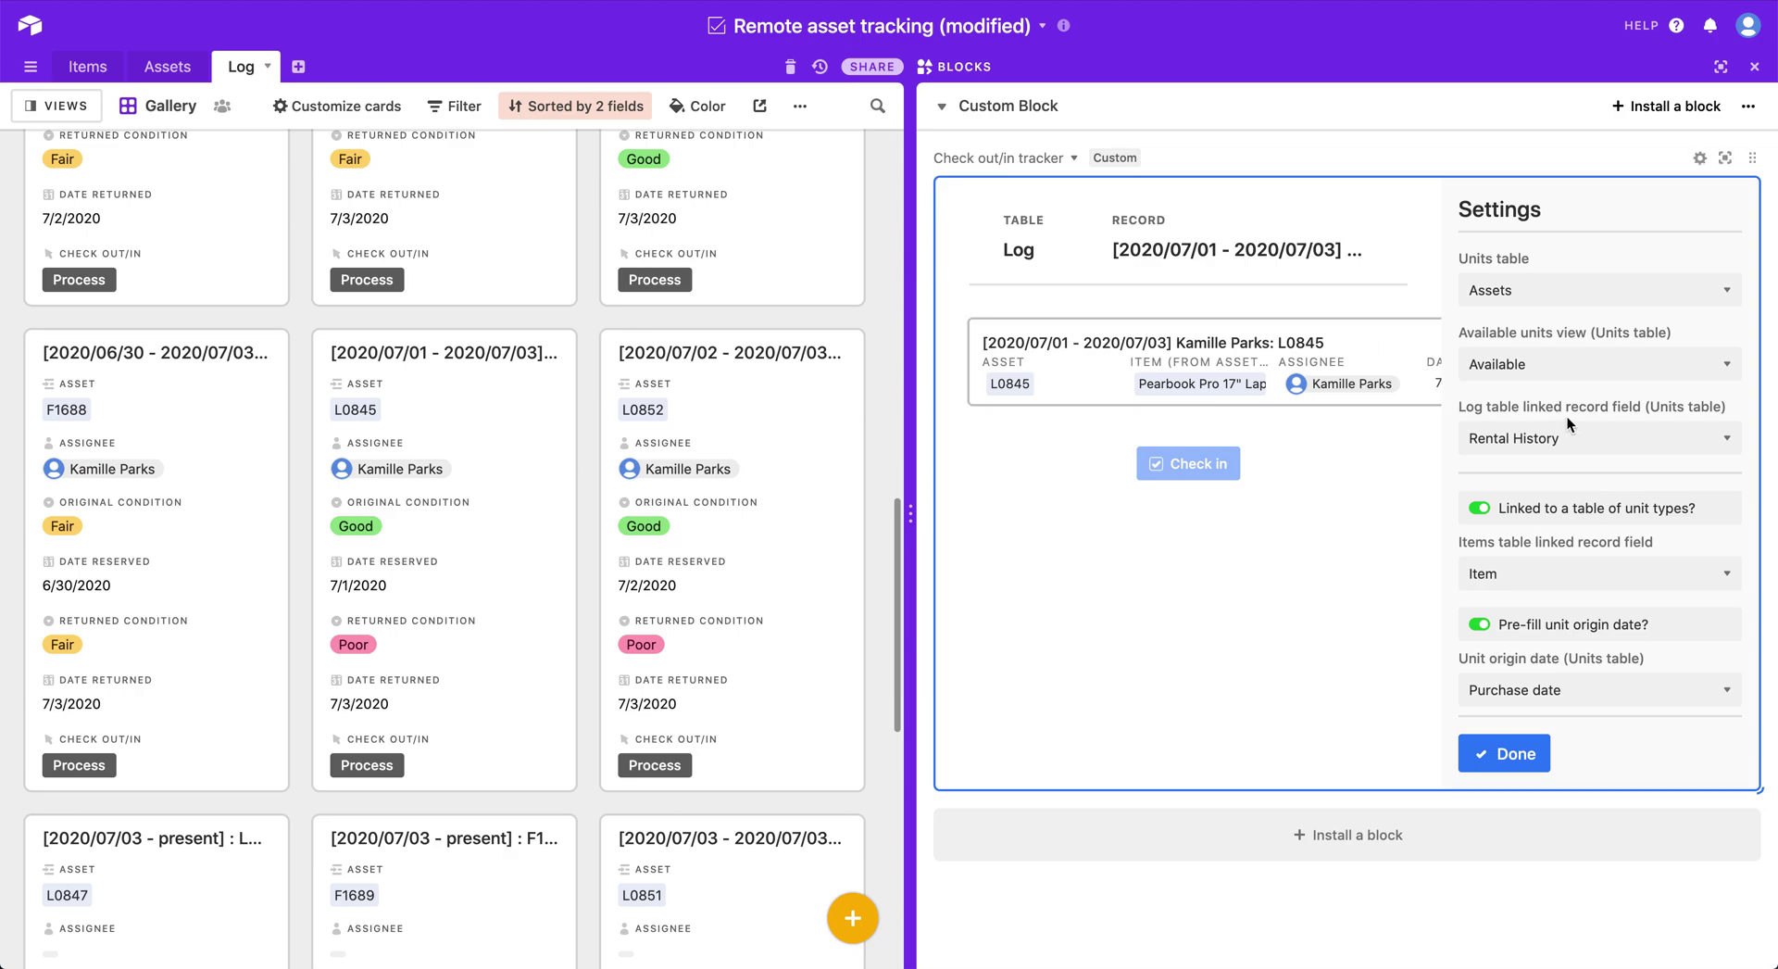
Show the Items table and review condition fields plus Date Reserved and Date Returned in settings.
scroll(1569, 419, down, 3)
scroll(1569, 418, up, 1)
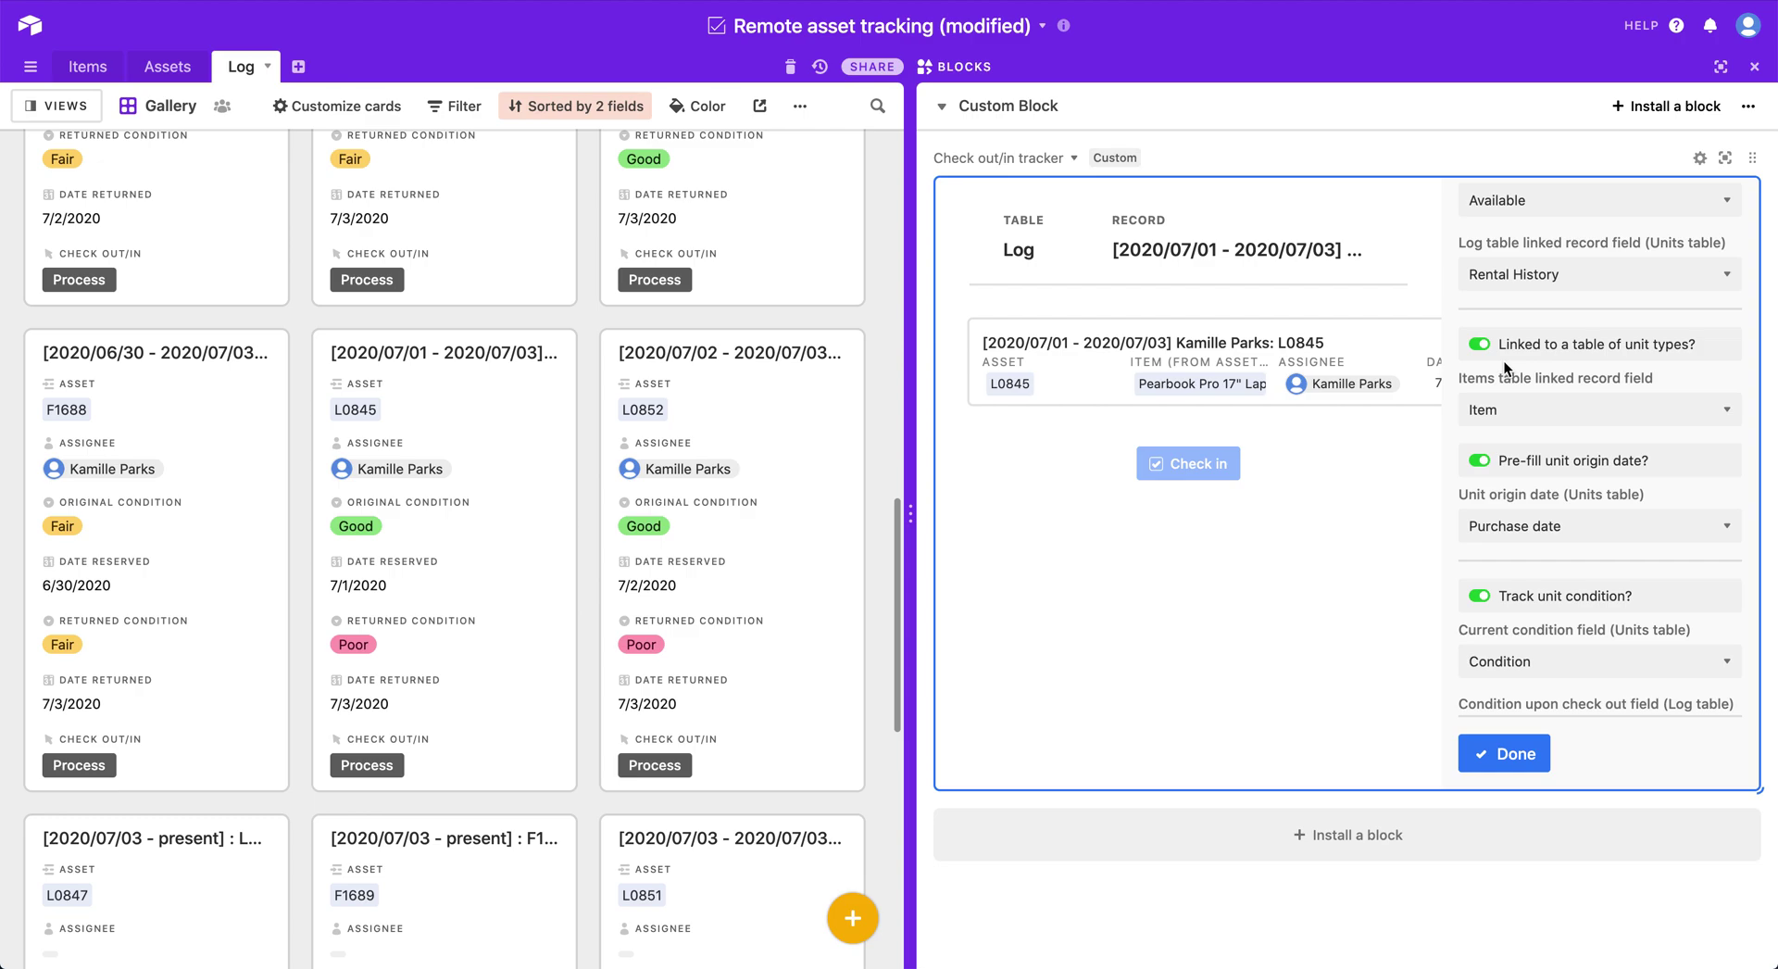
click(87, 65)
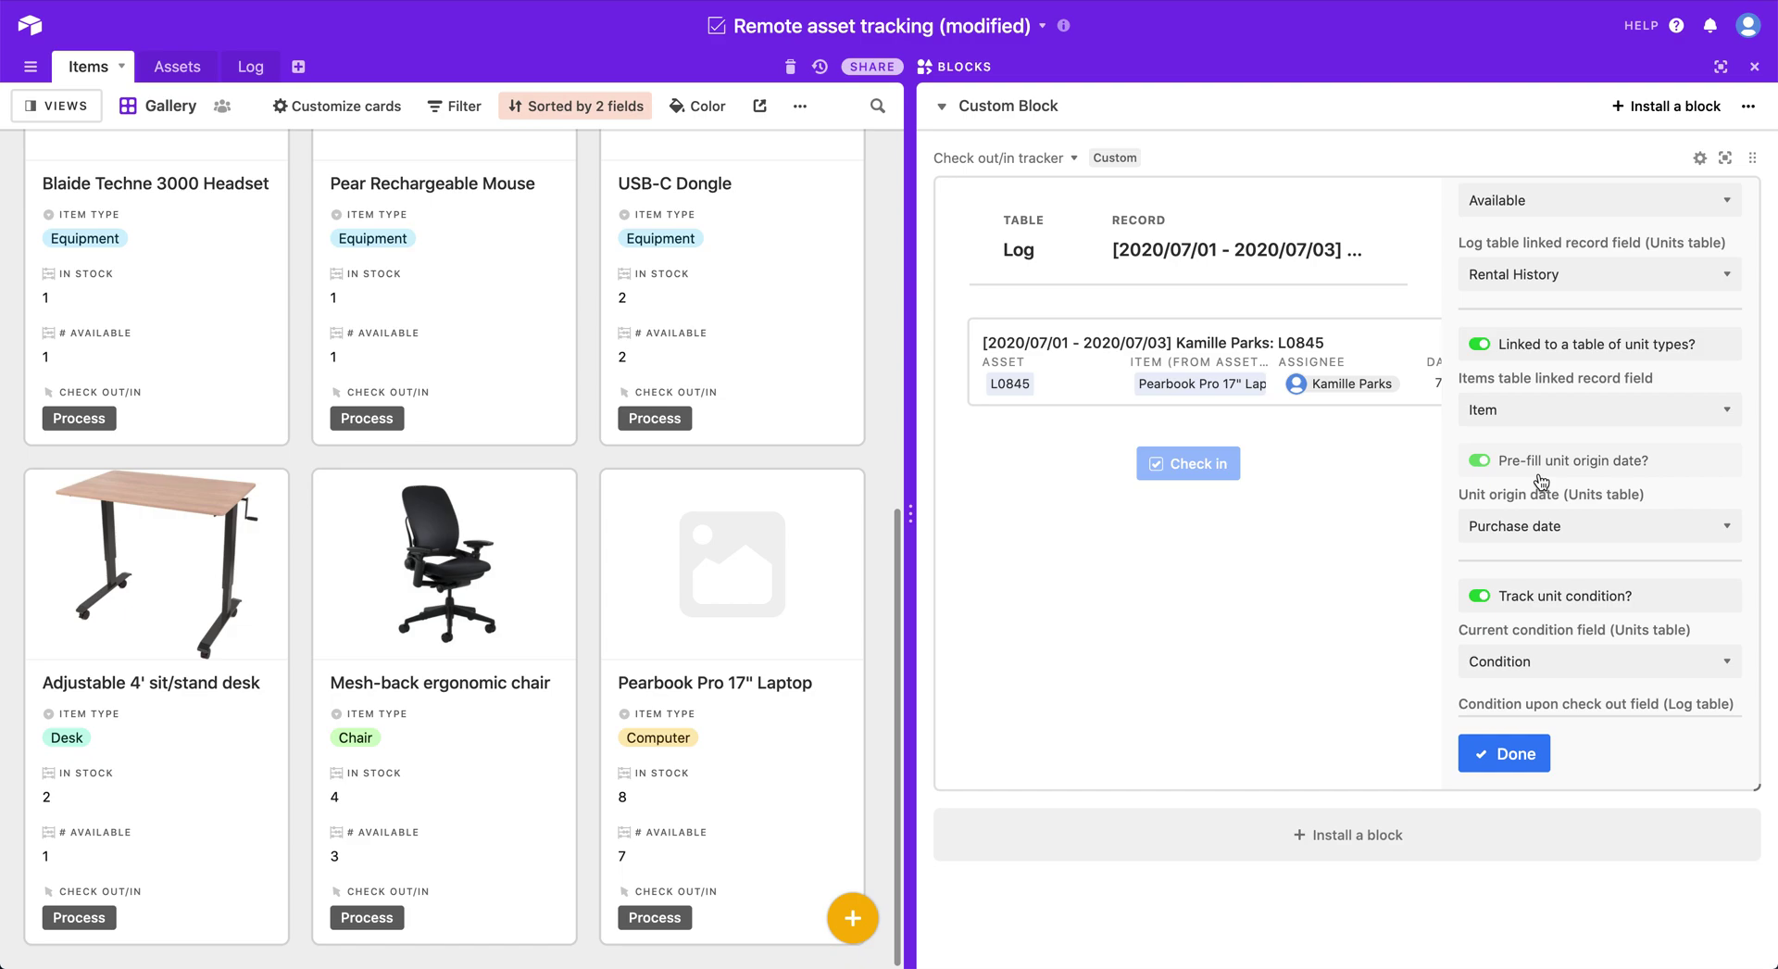
scroll(1541, 481, down, 5)
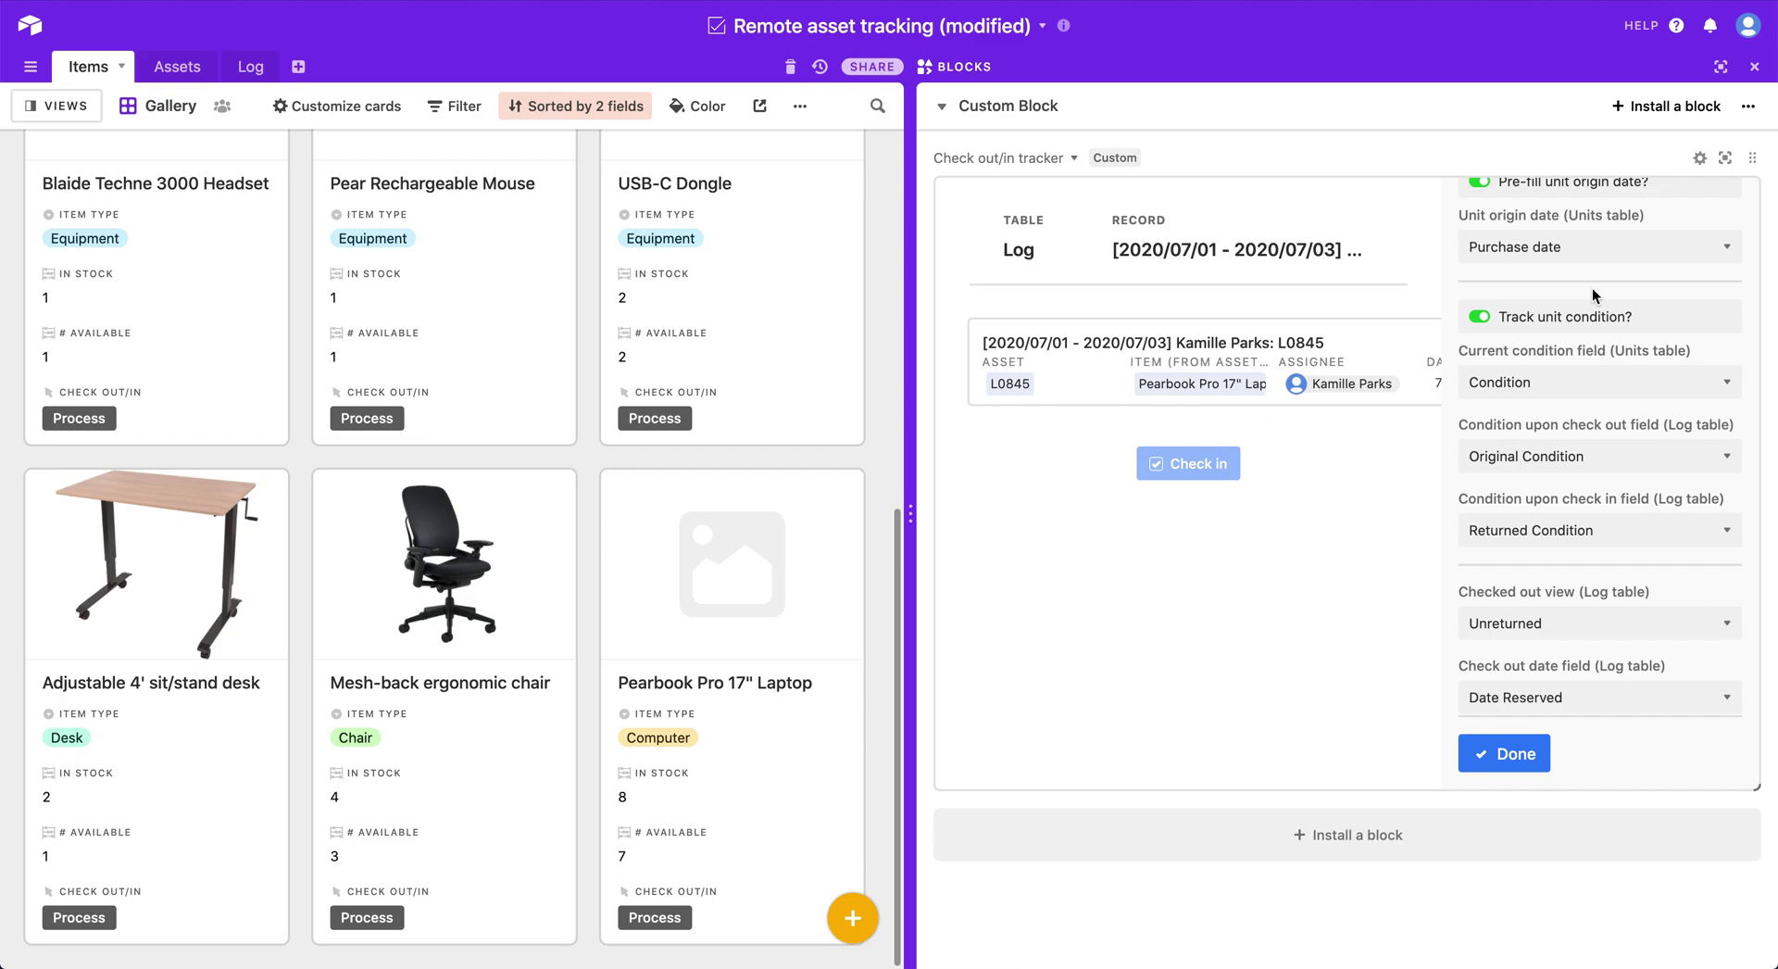
scroll(1592, 290, up, 5)
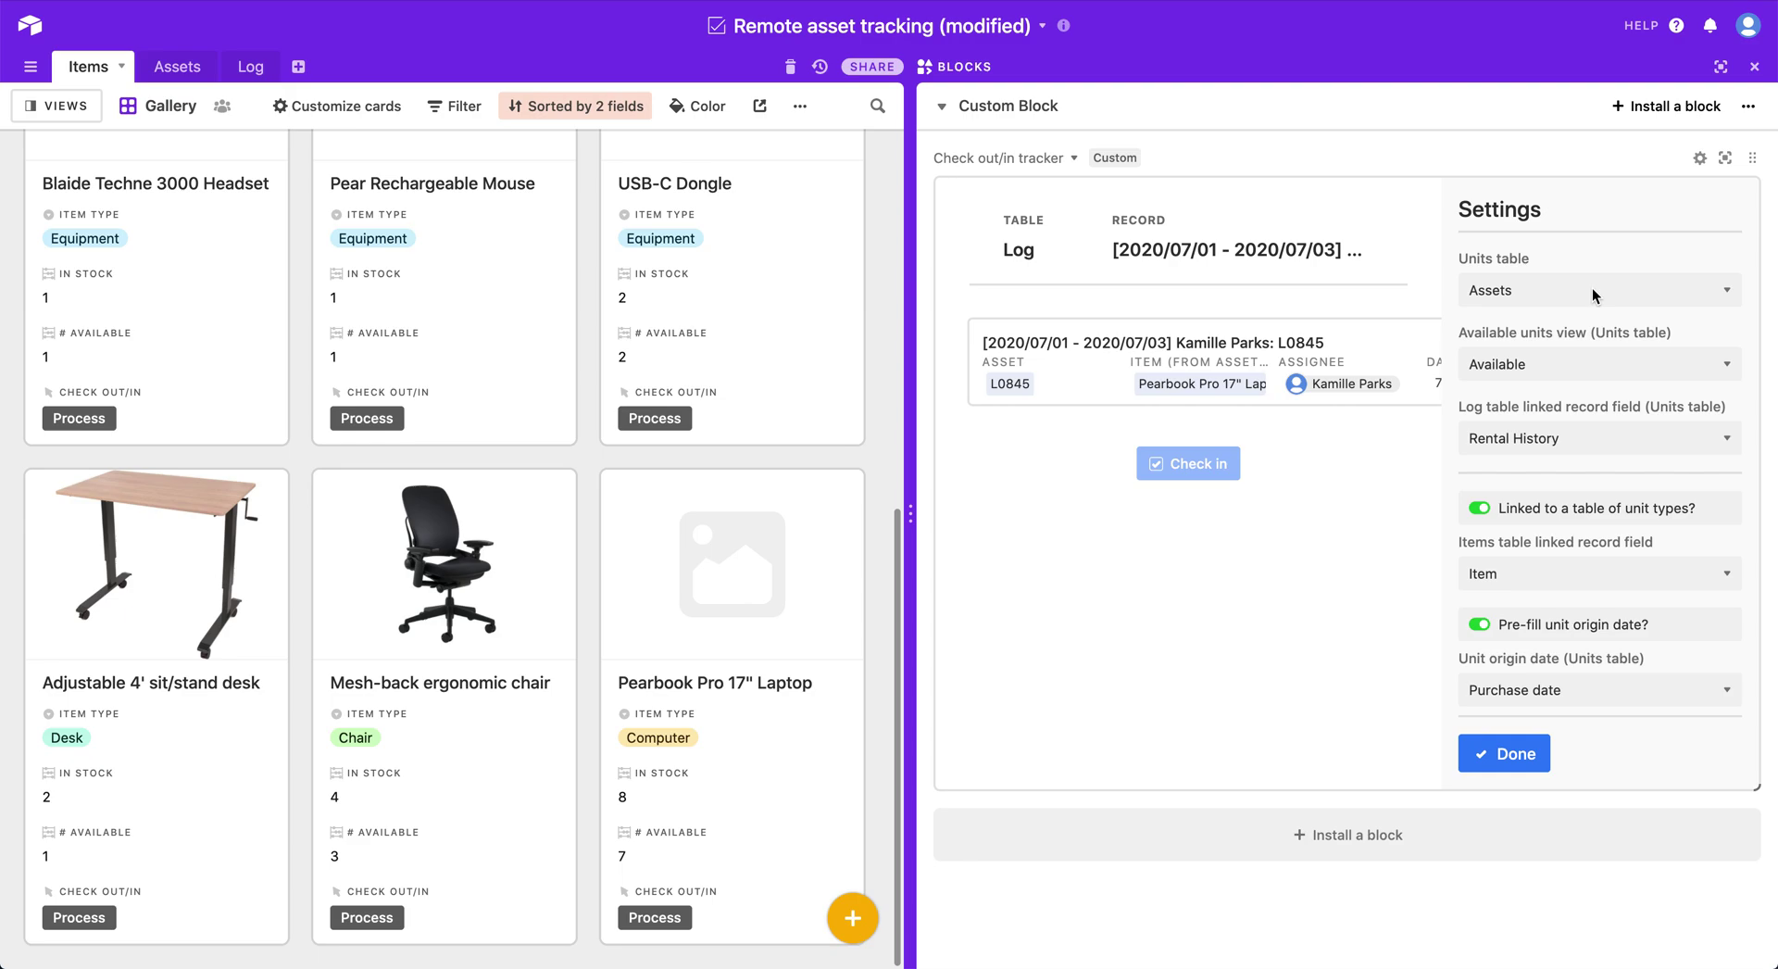
scroll(1592, 290, down, 6)
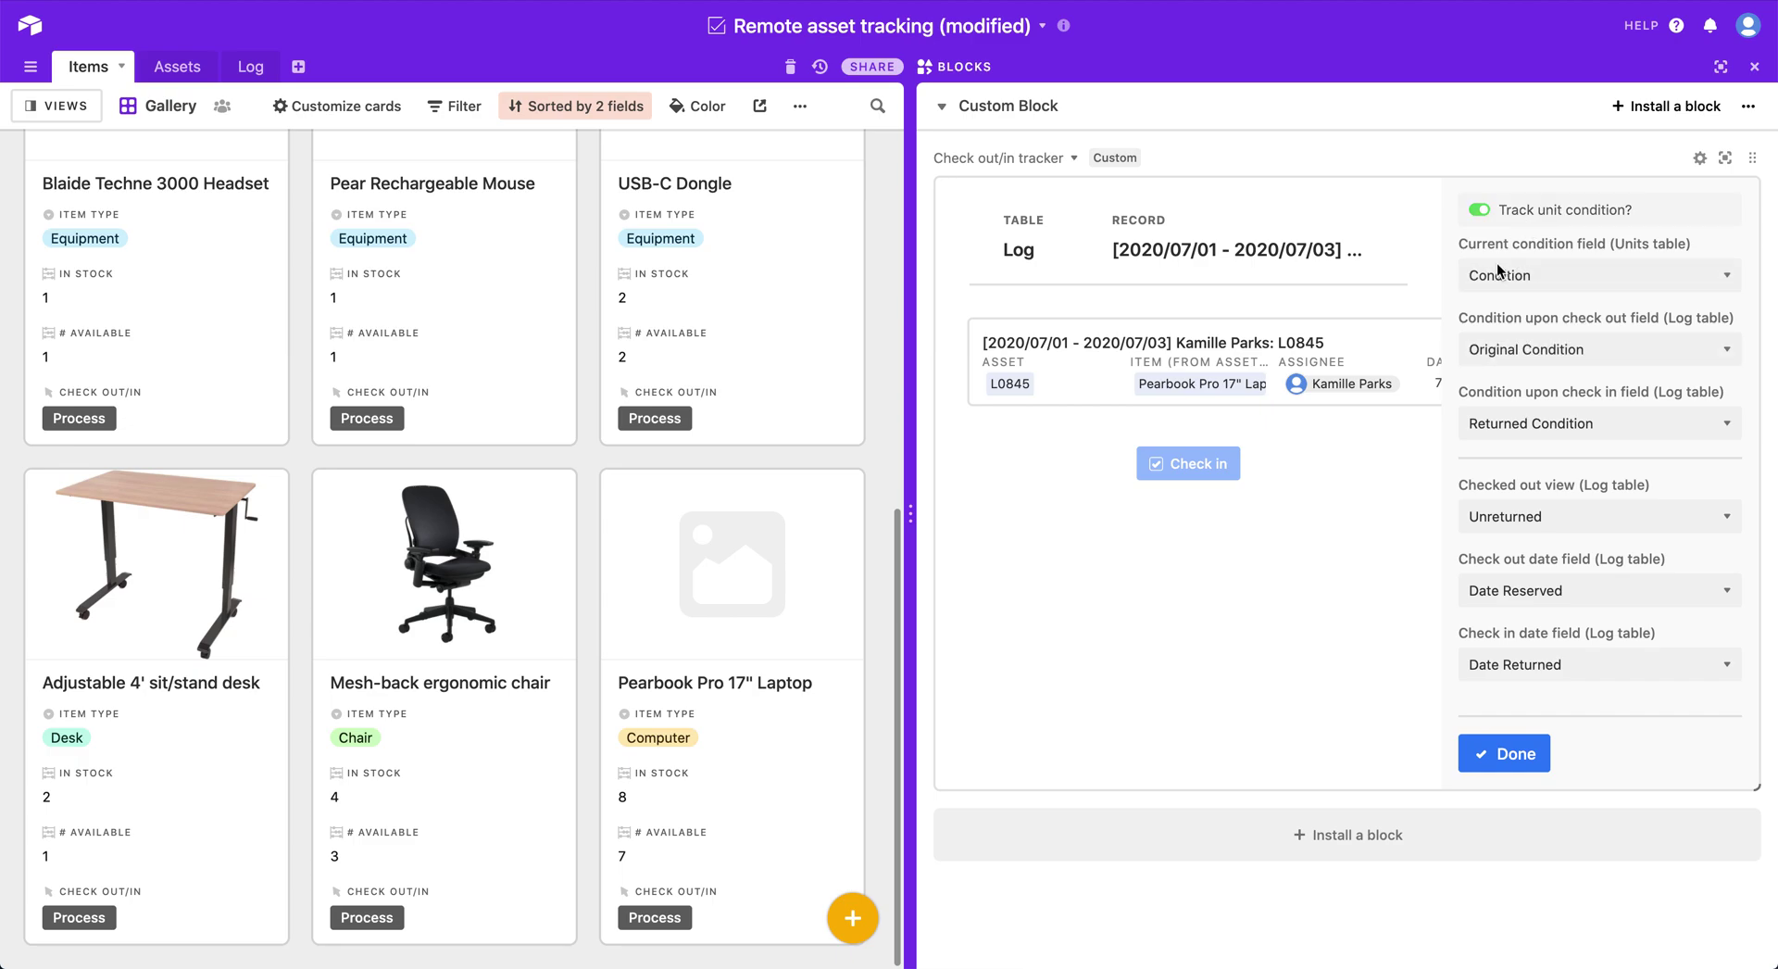